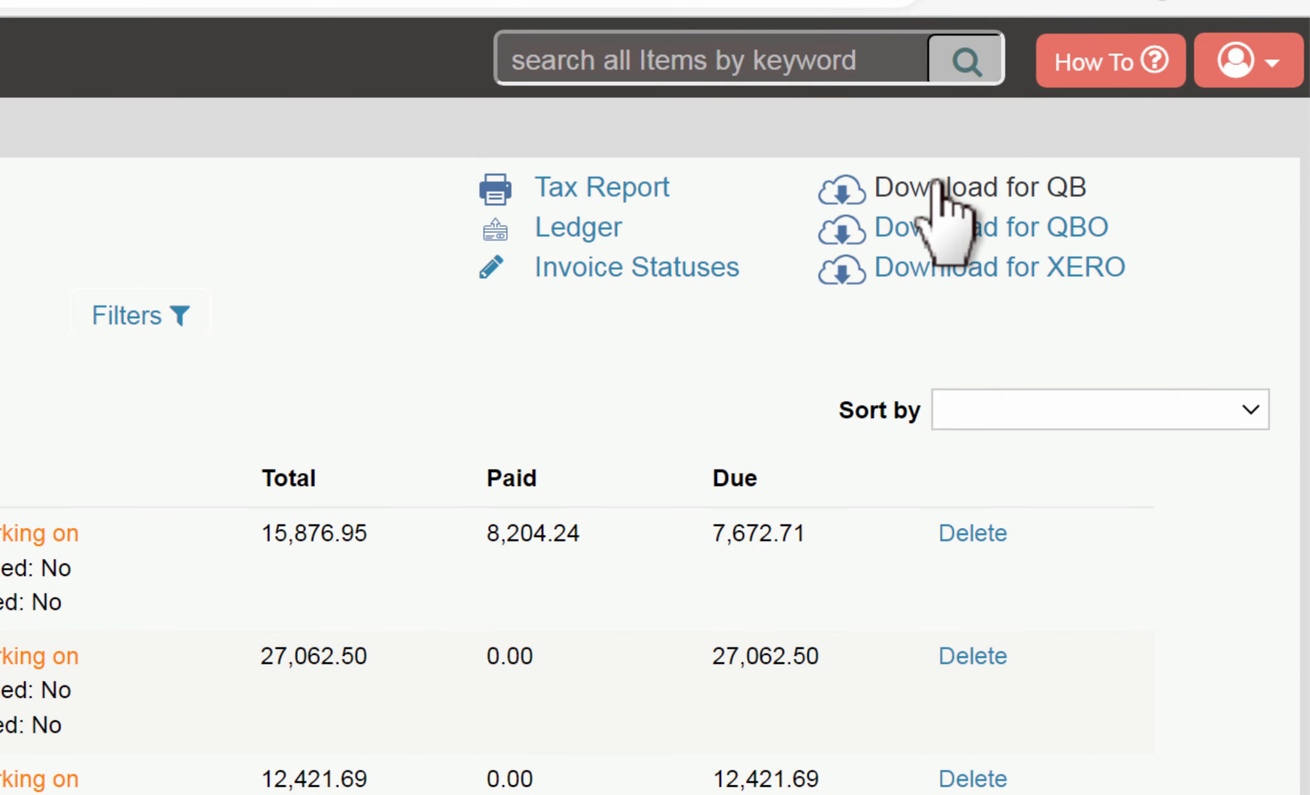
Open the QB invoice download page and filter the list to invoice 104 on 10/20/2023 Misc. Charges.
click(937, 181)
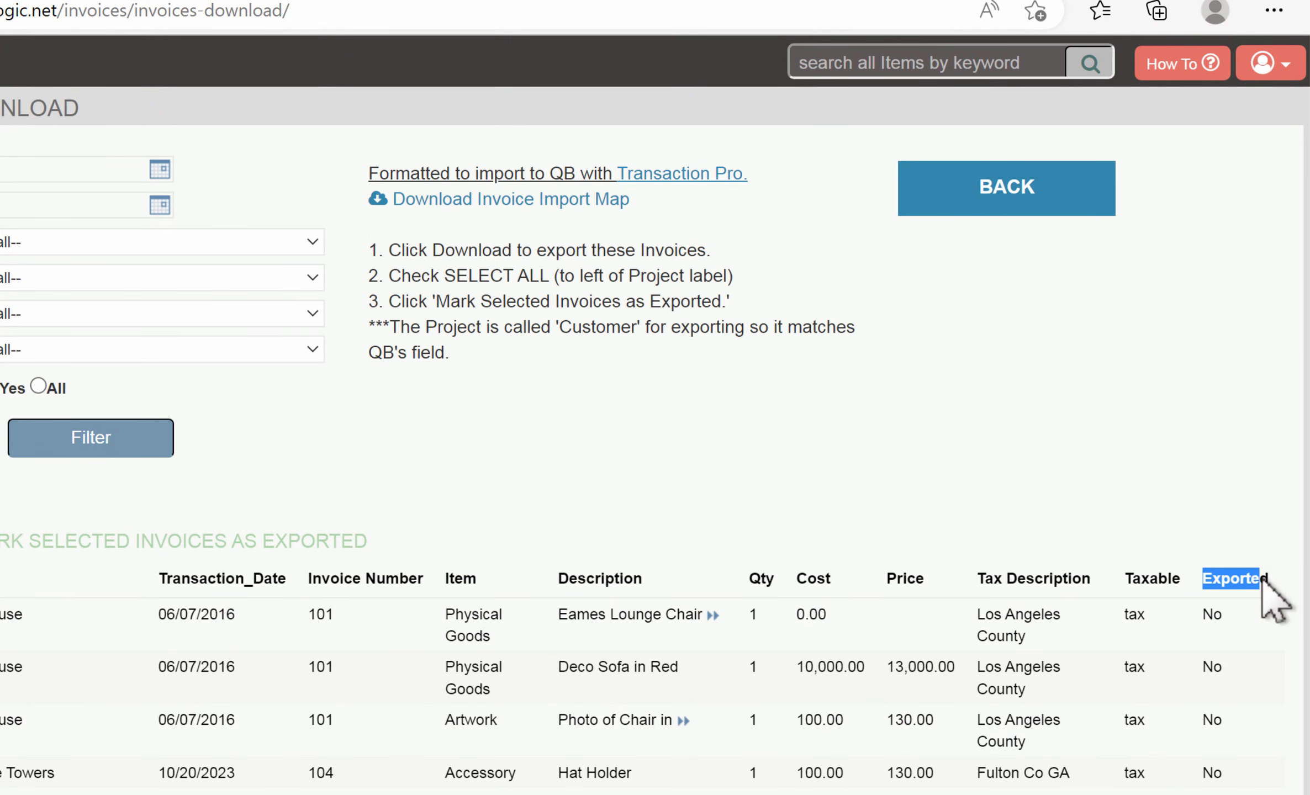
drag(1263, 580, 1263, 580)
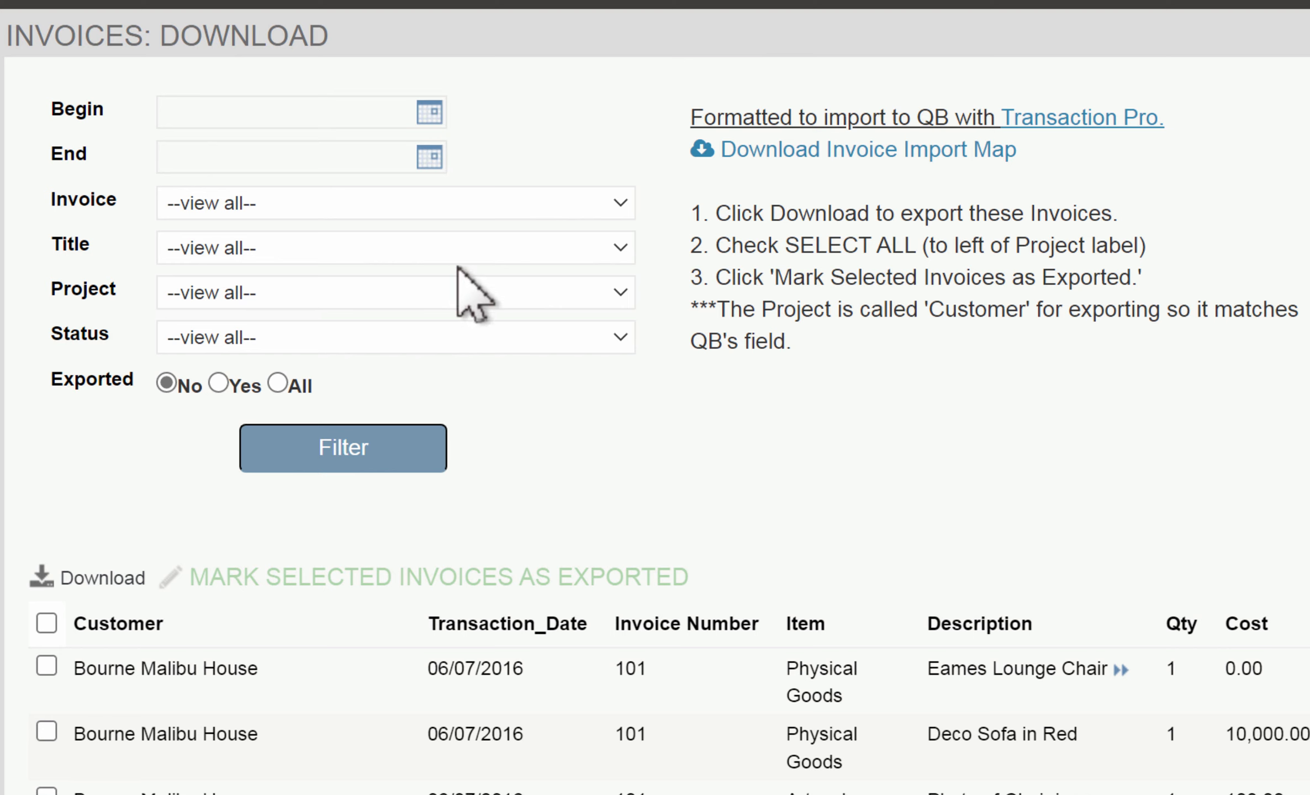
click(450, 294)
click(434, 294)
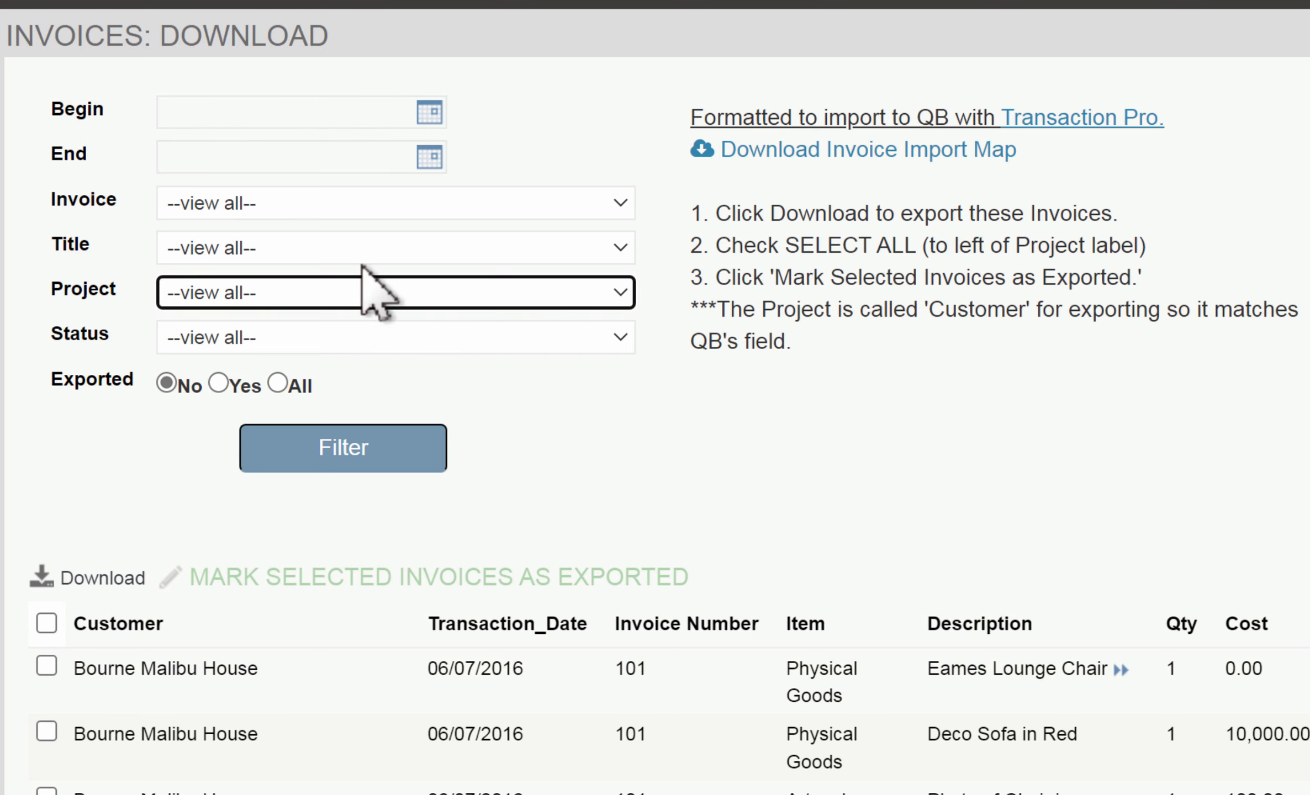
click(342, 209)
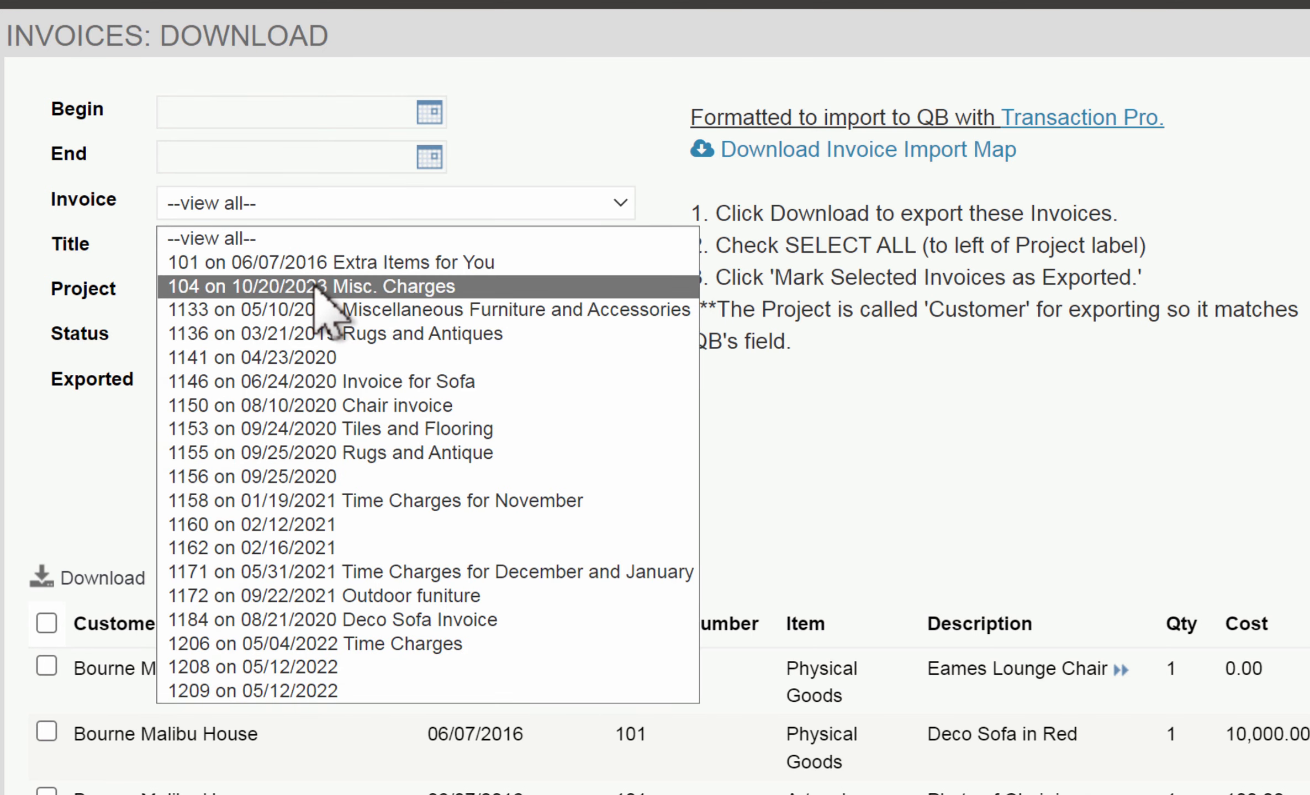
click(188, 285)
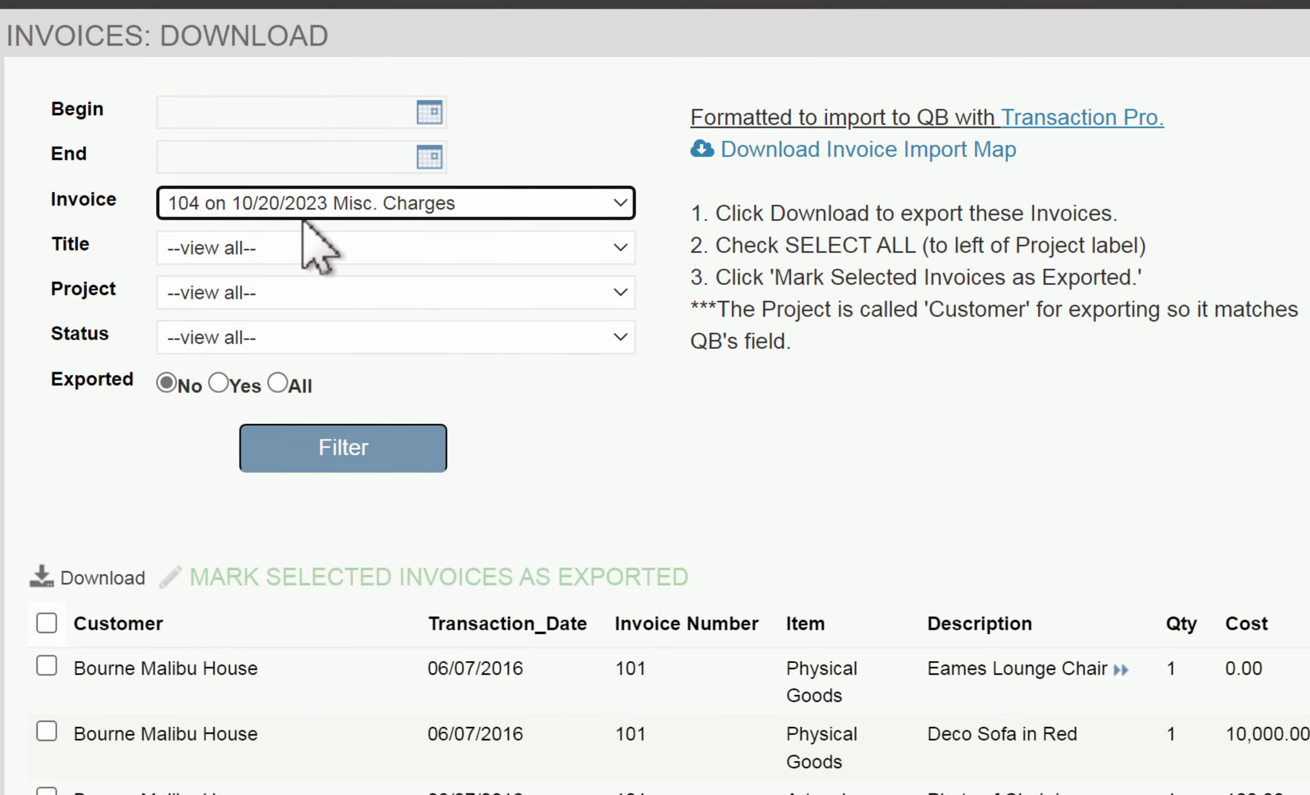
click(345, 452)
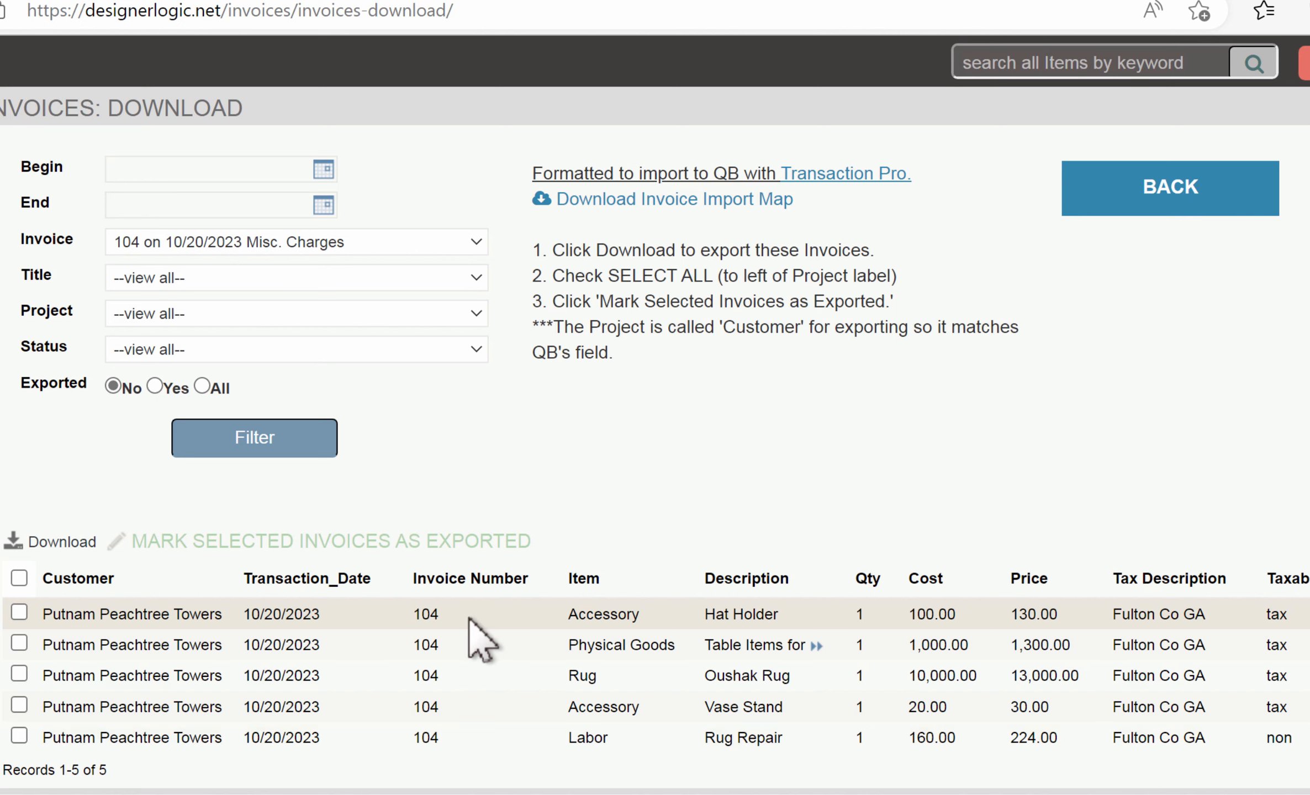
Download the filtered invoice 104 export and mark all its records as exported.
click(44, 544)
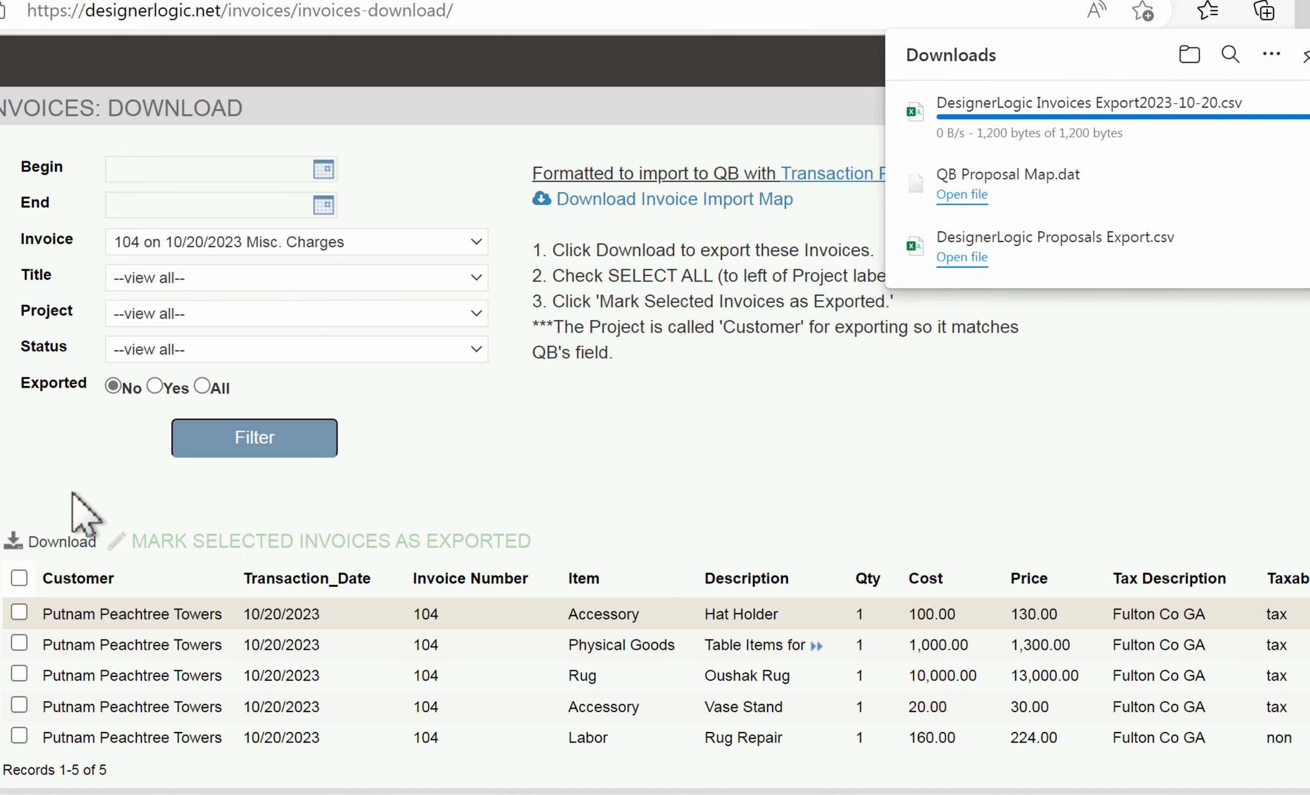
click(18, 578)
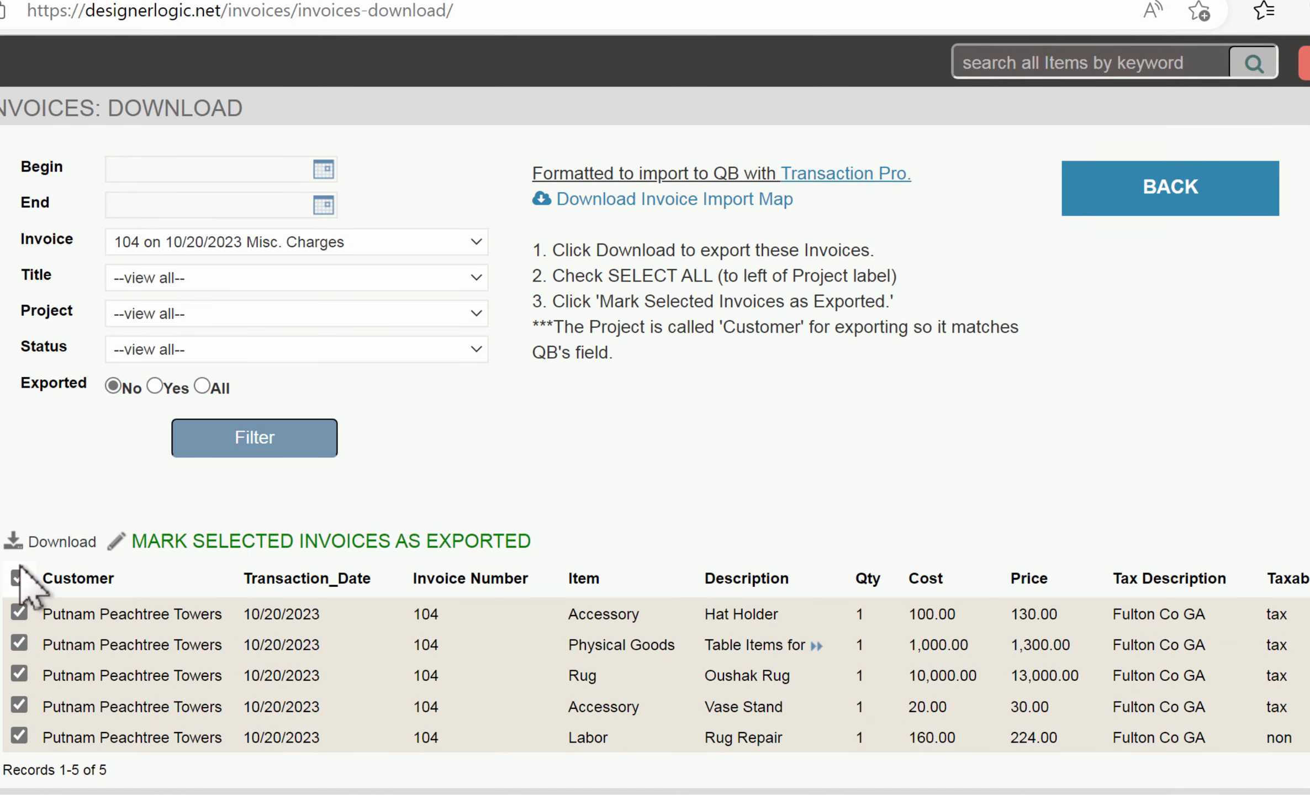
click(247, 539)
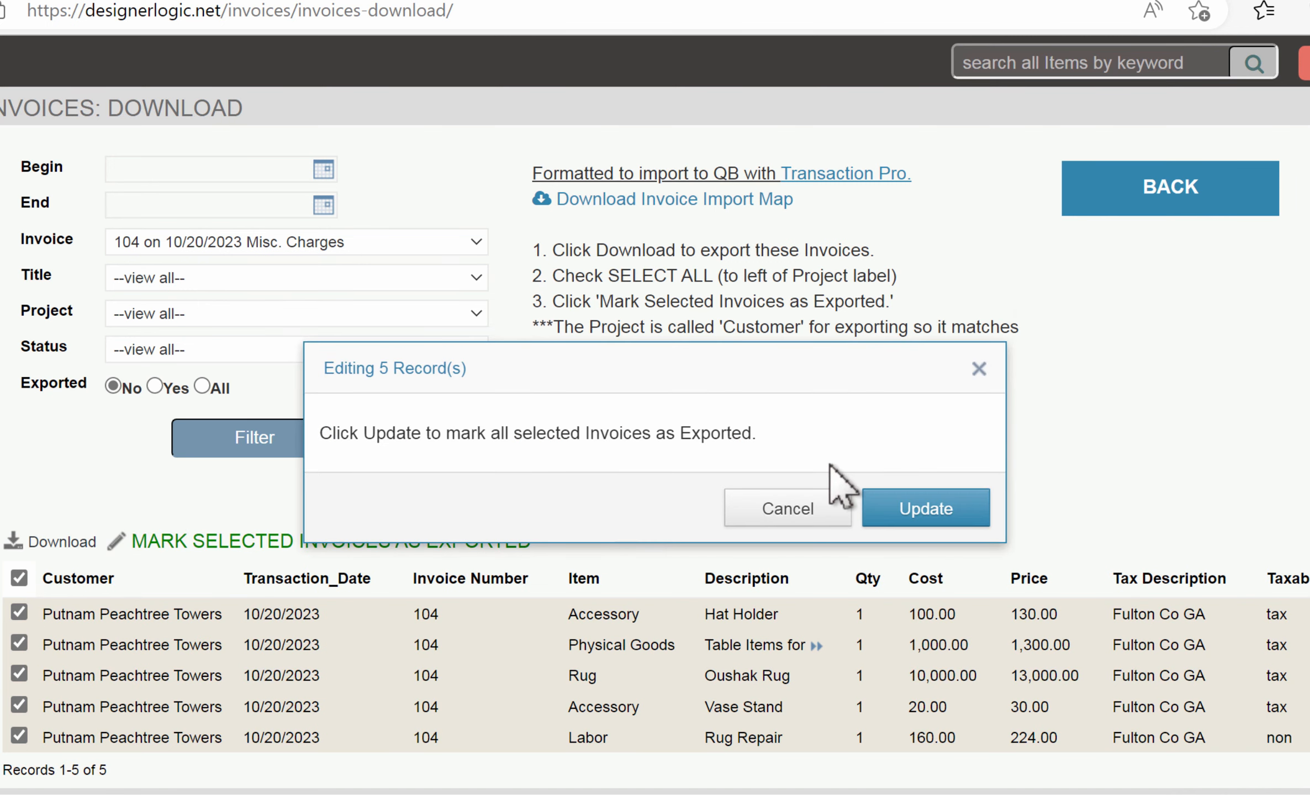
click(939, 518)
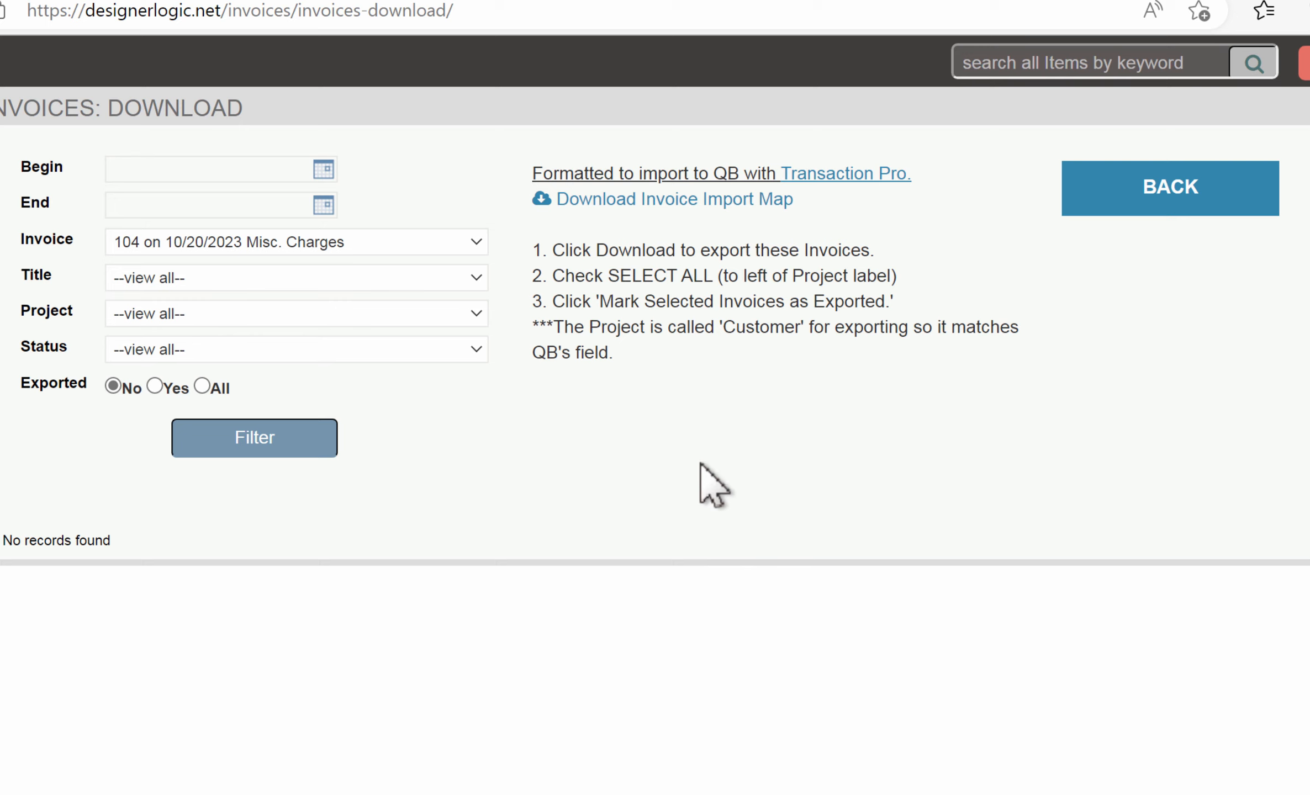
drag(556, 251, 641, 366)
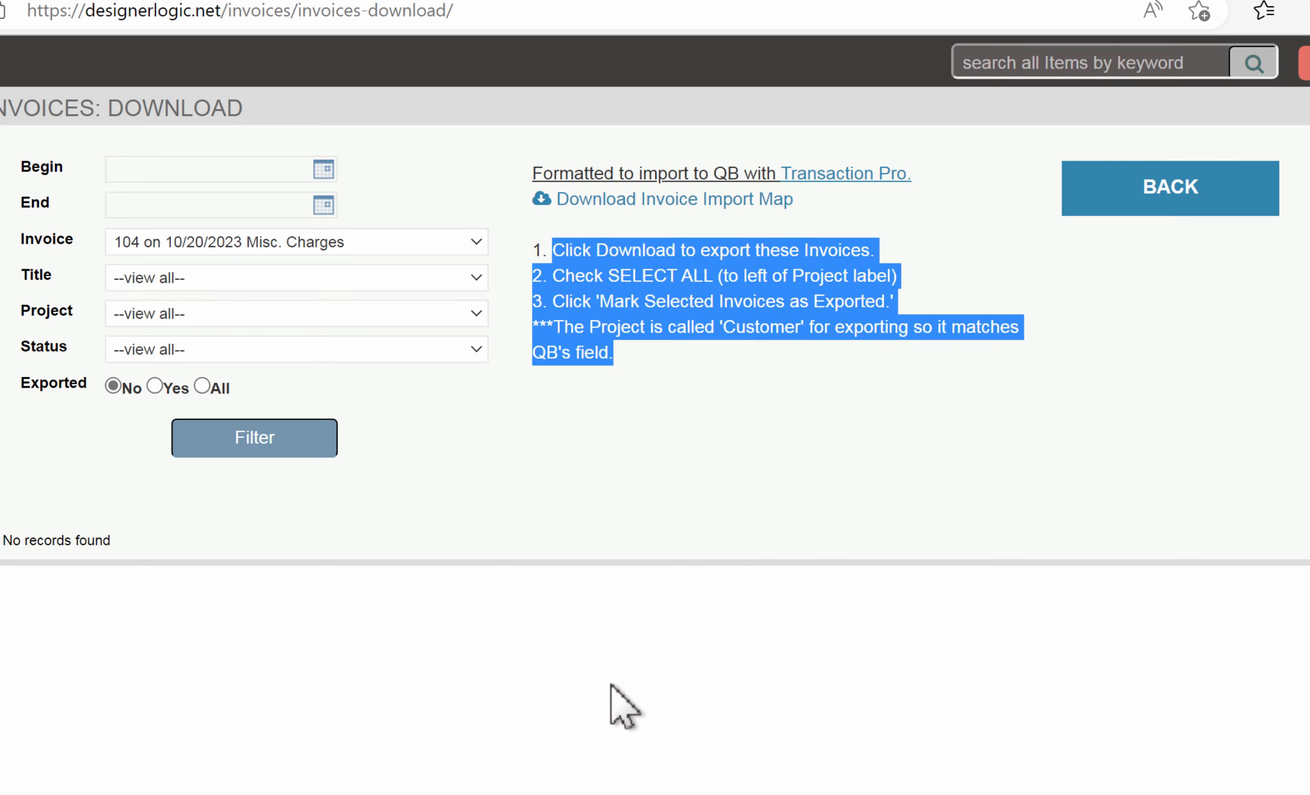
Switch to QuickBooks Pro 2008 and launch Transaction Pro Importer 5.0.
click(658, 776)
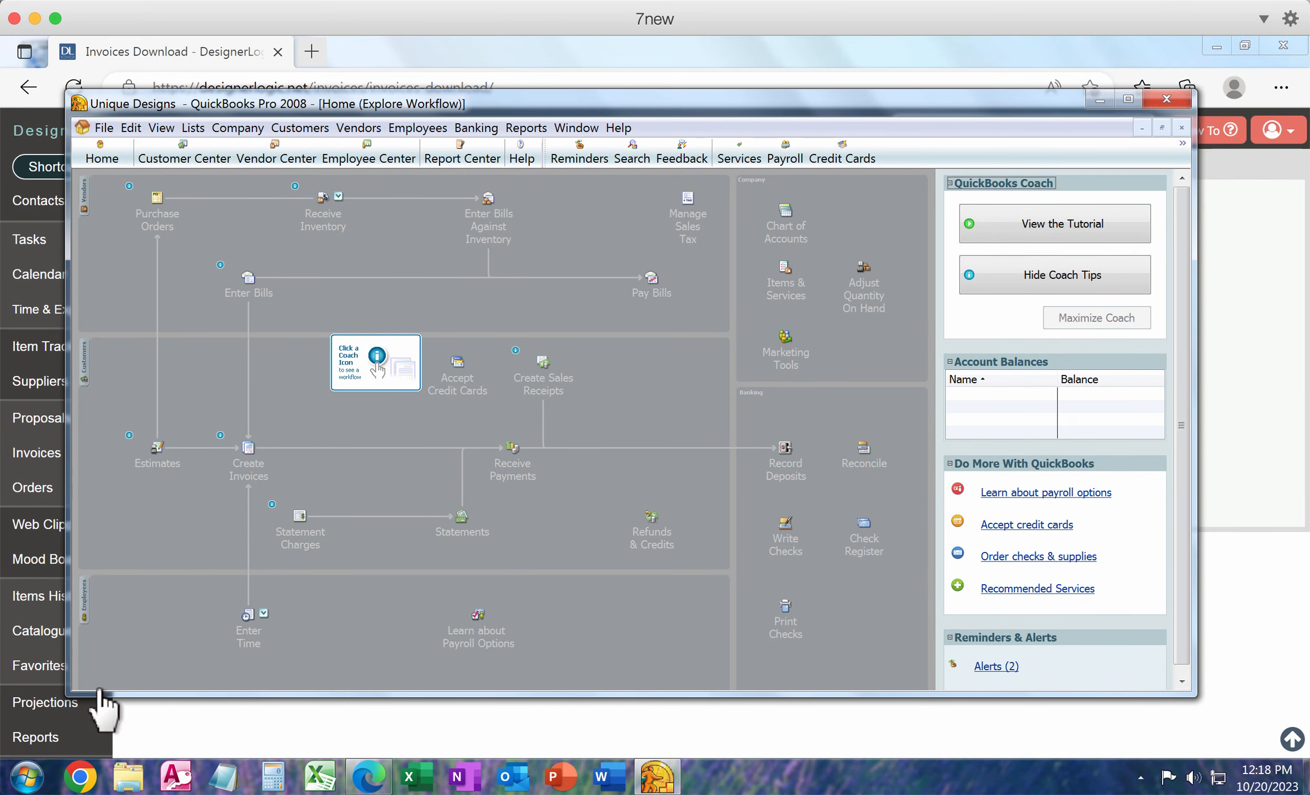
click(26, 776)
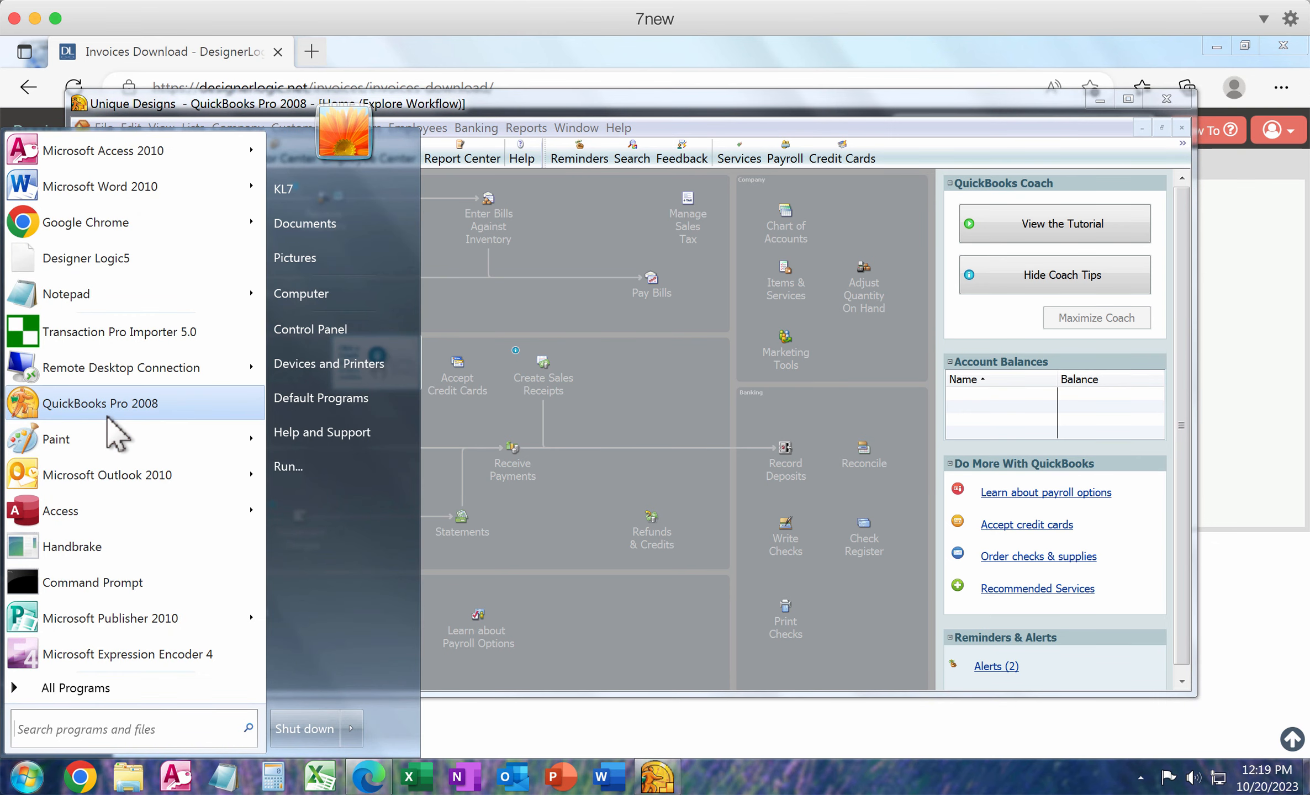
click(113, 332)
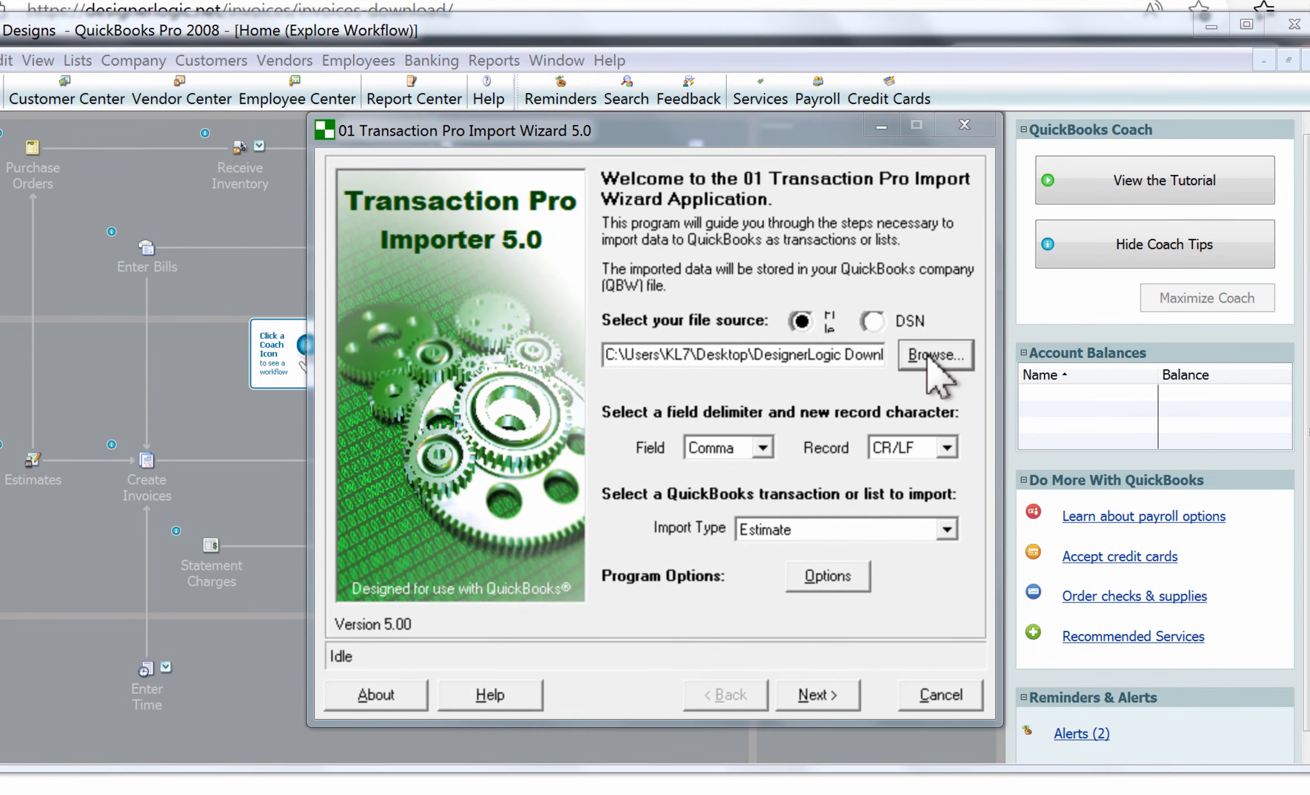
Choose DesignerLogic Invoices Export2023-10-20.csv as the source file and set the import type to Invoice.
click(930, 362)
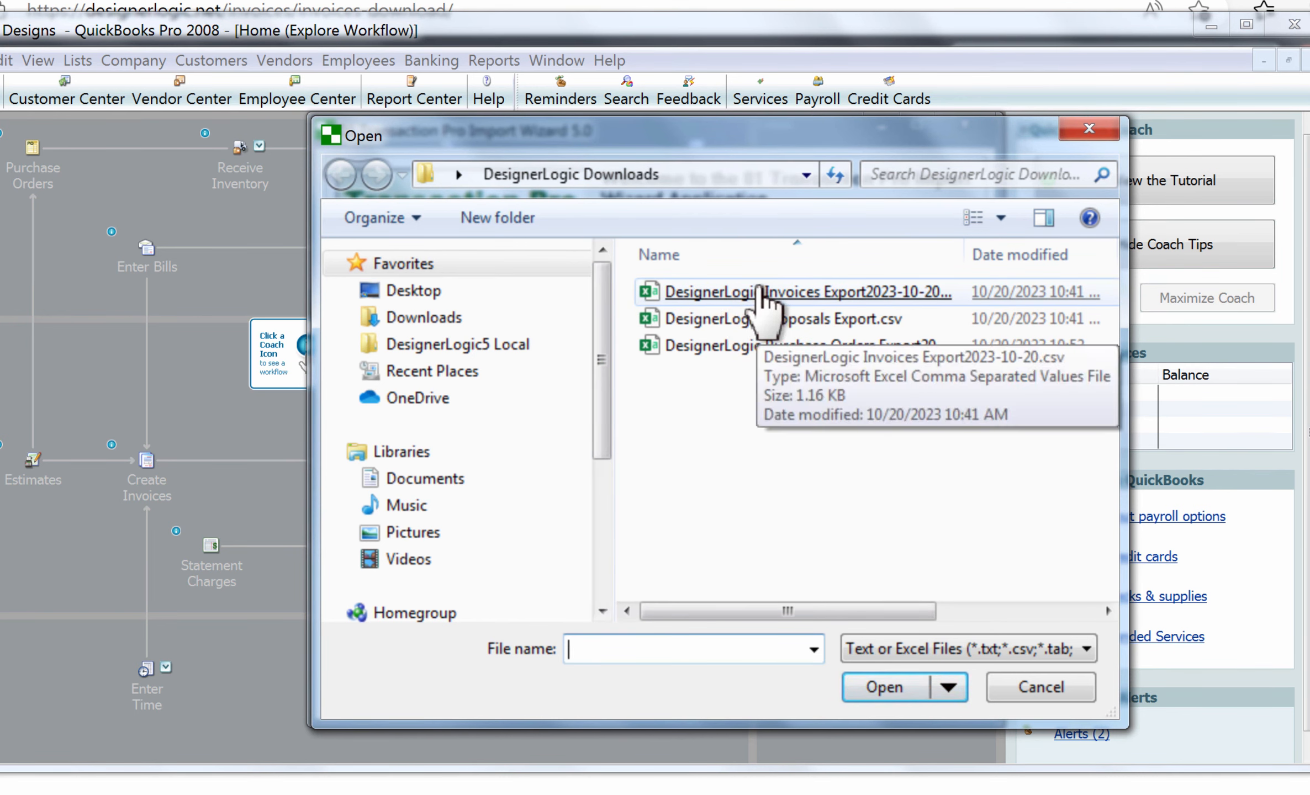
double_click(773, 291)
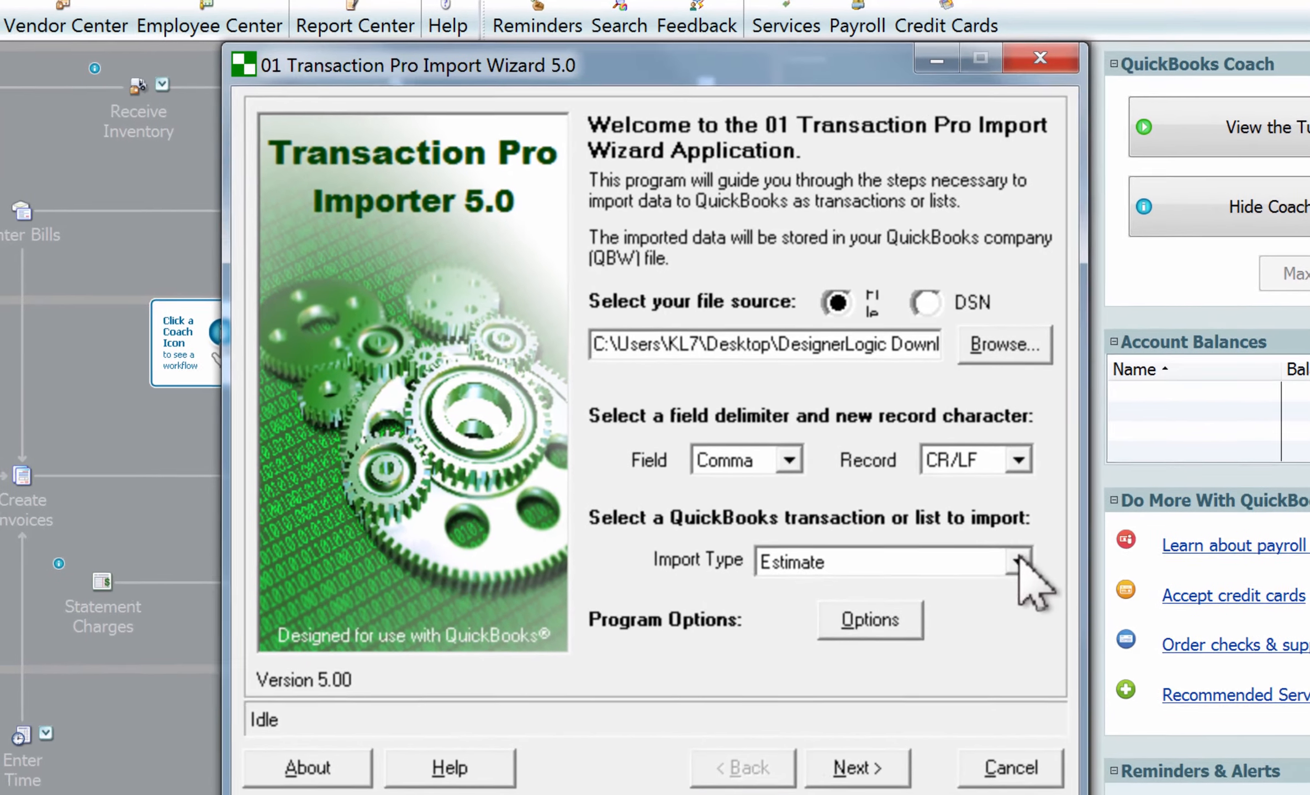
click(970, 540)
click(870, 634)
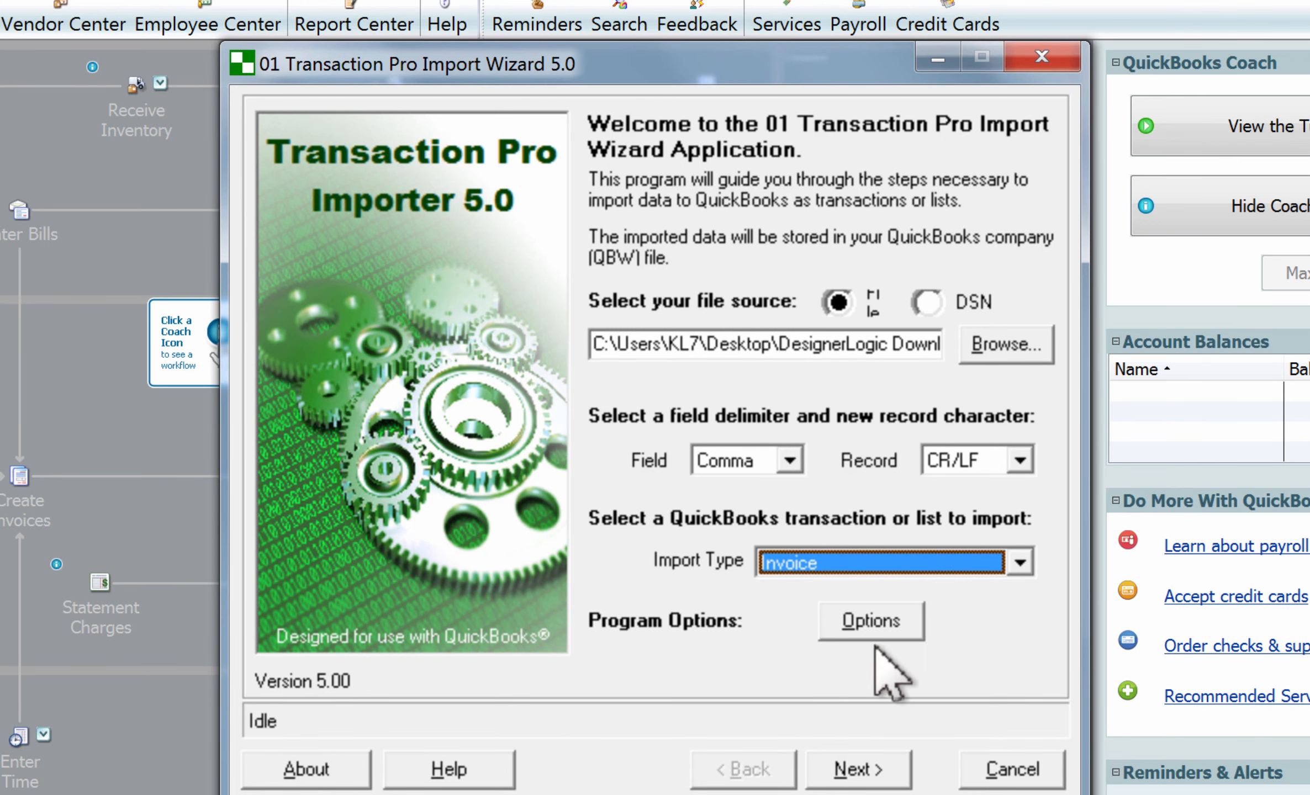
Review the importer's basic program options and the list of import types.
click(869, 627)
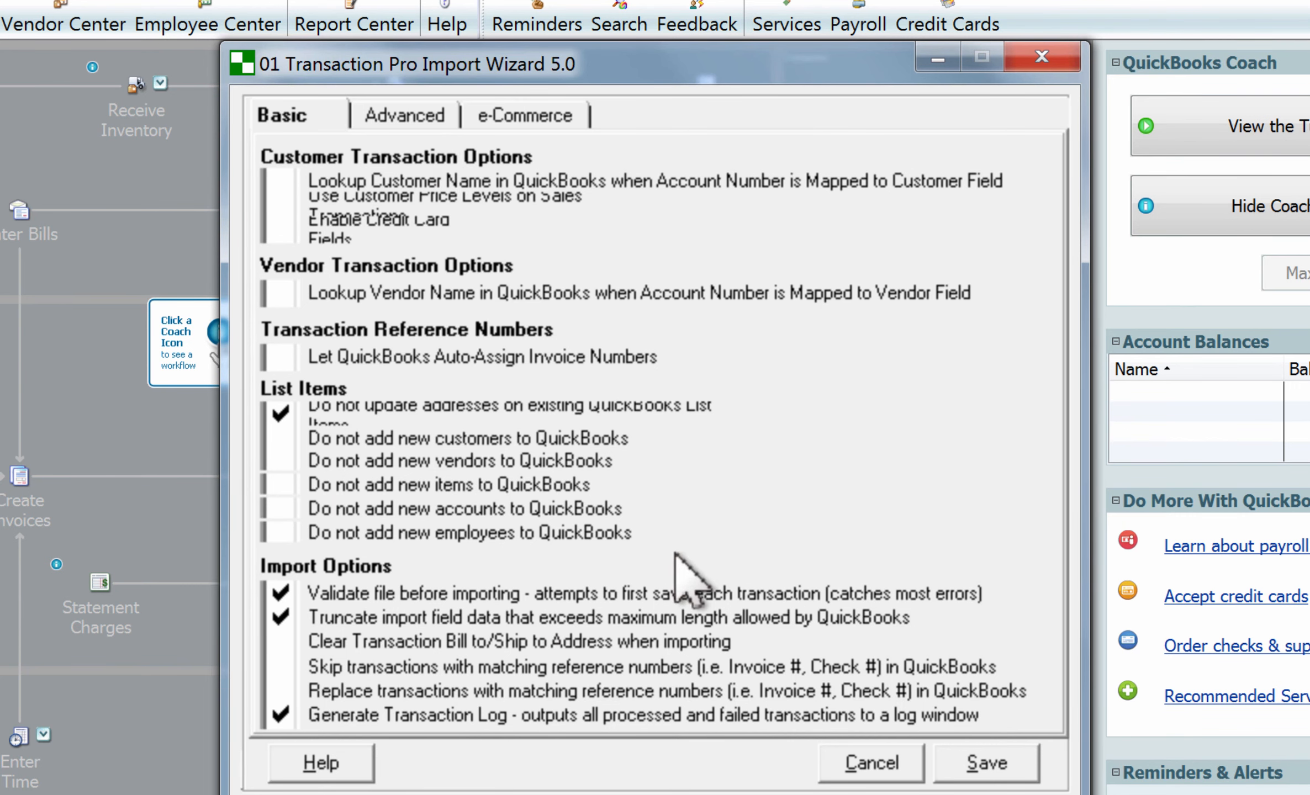
click(875, 765)
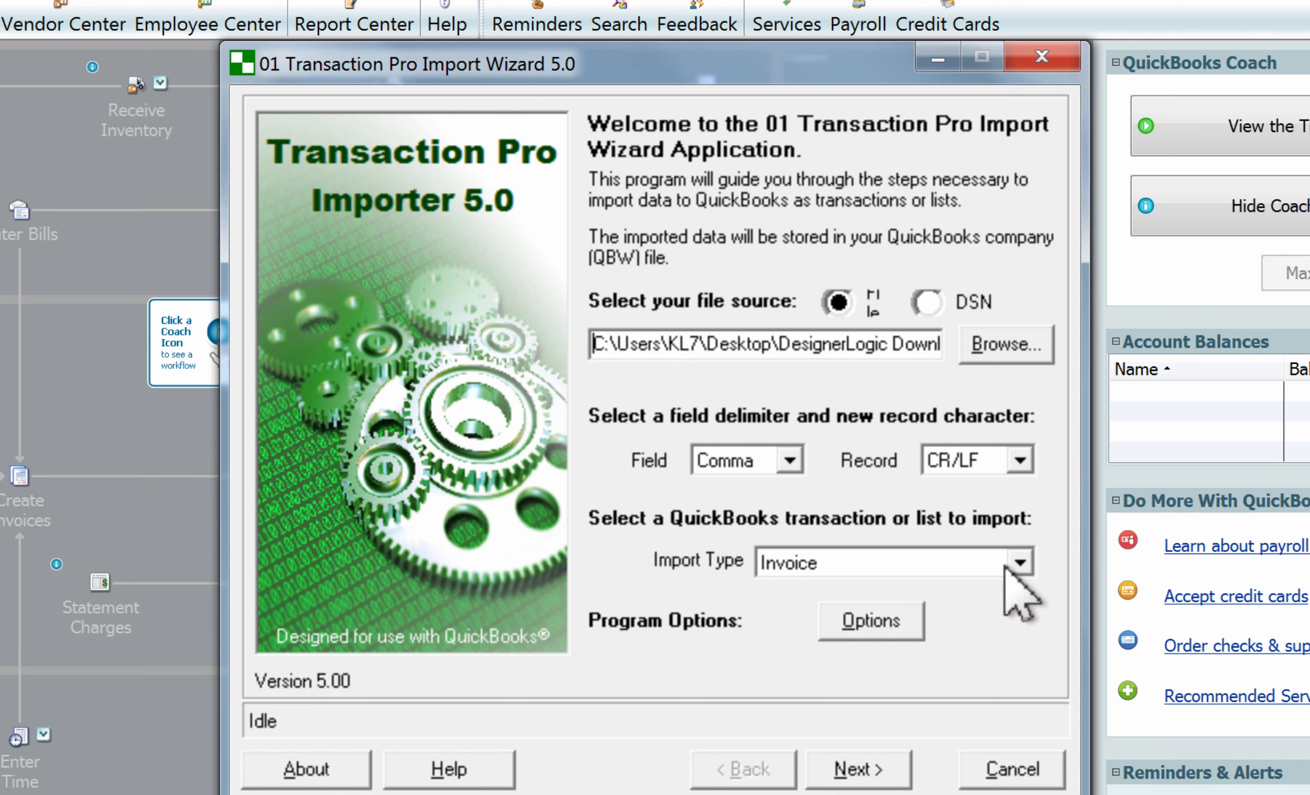
click(1021, 563)
click(1026, 567)
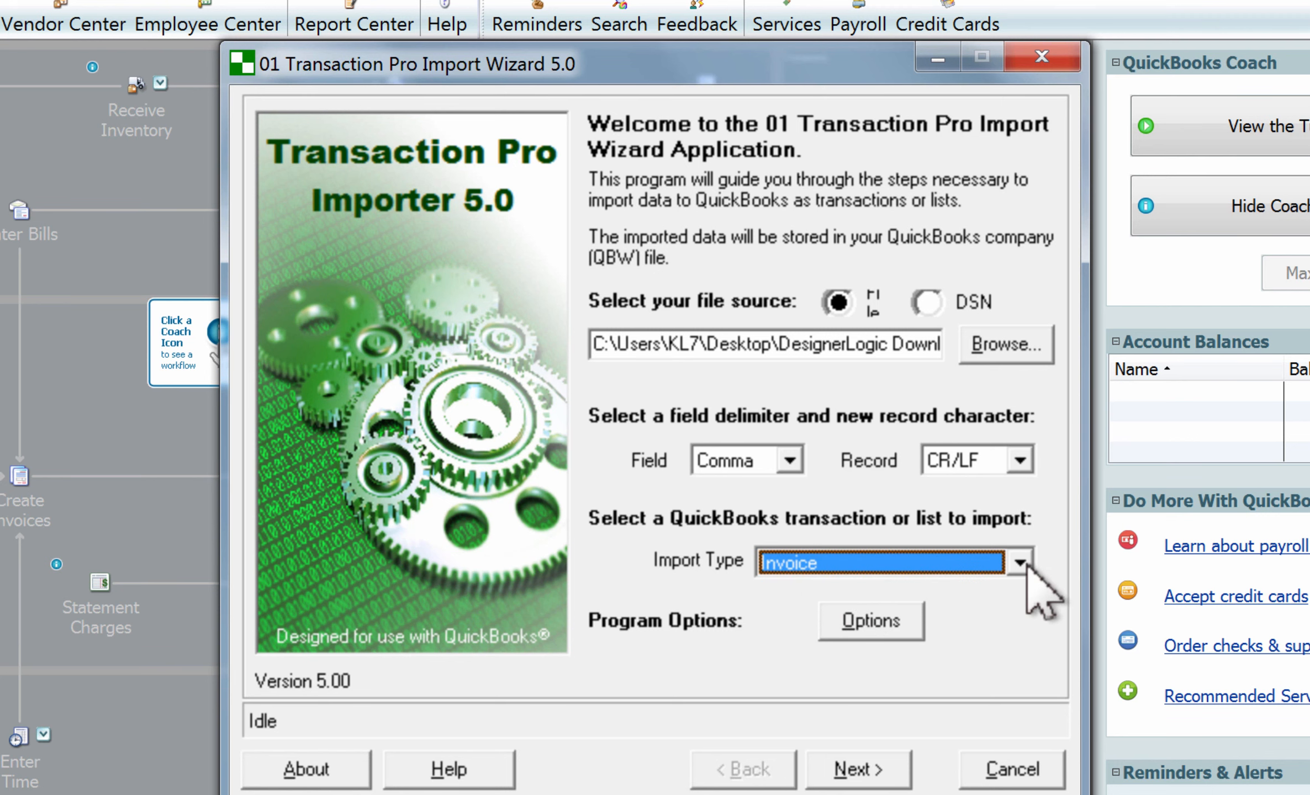
Advance past the file contents to the field mapping and load the map file QB invoice Map.dat.
click(862, 768)
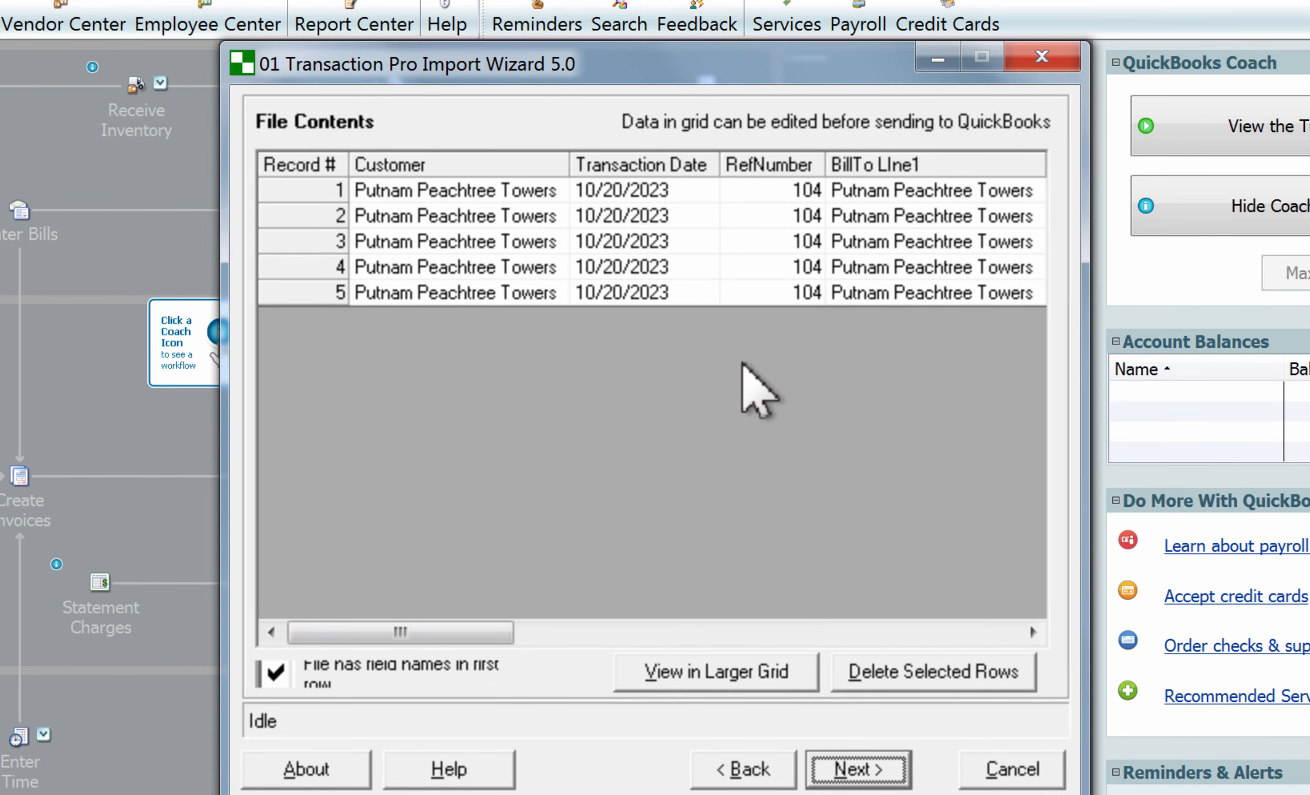
click(847, 769)
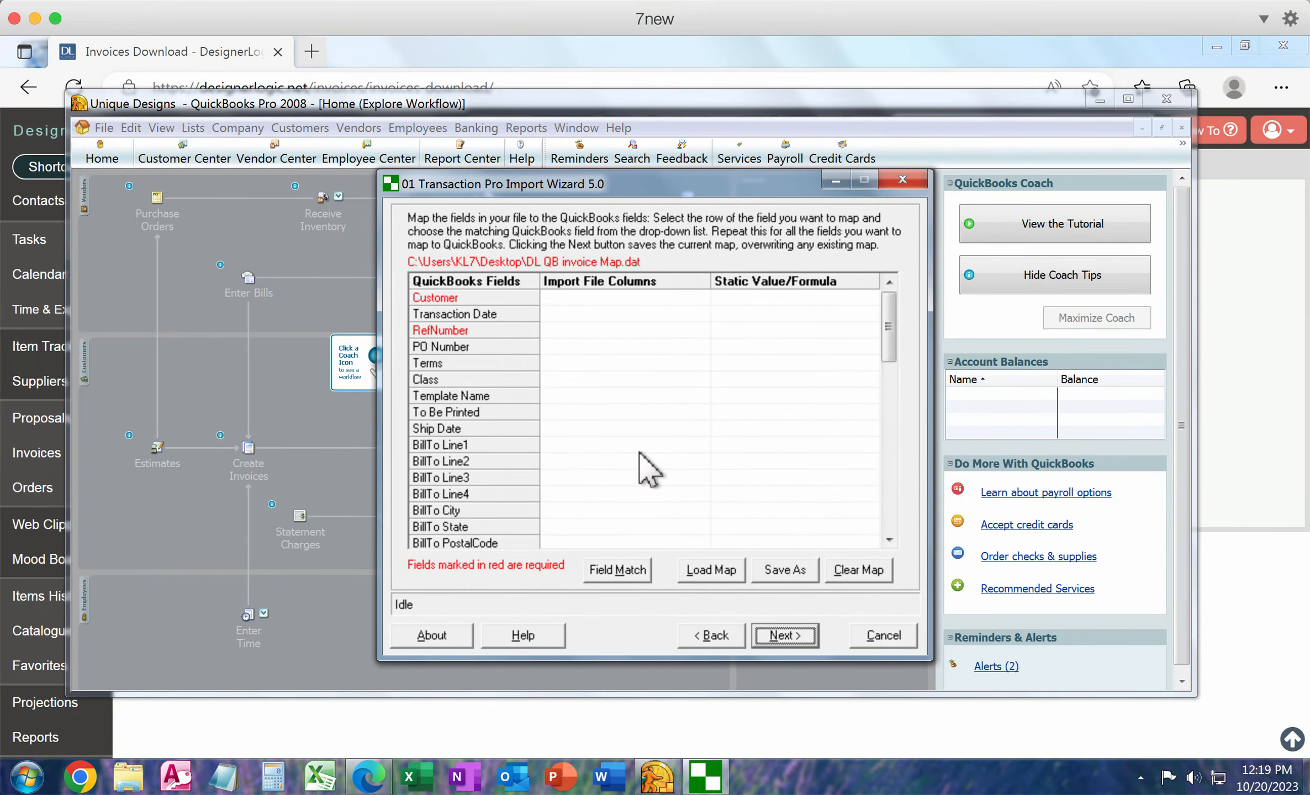
click(1254, 493)
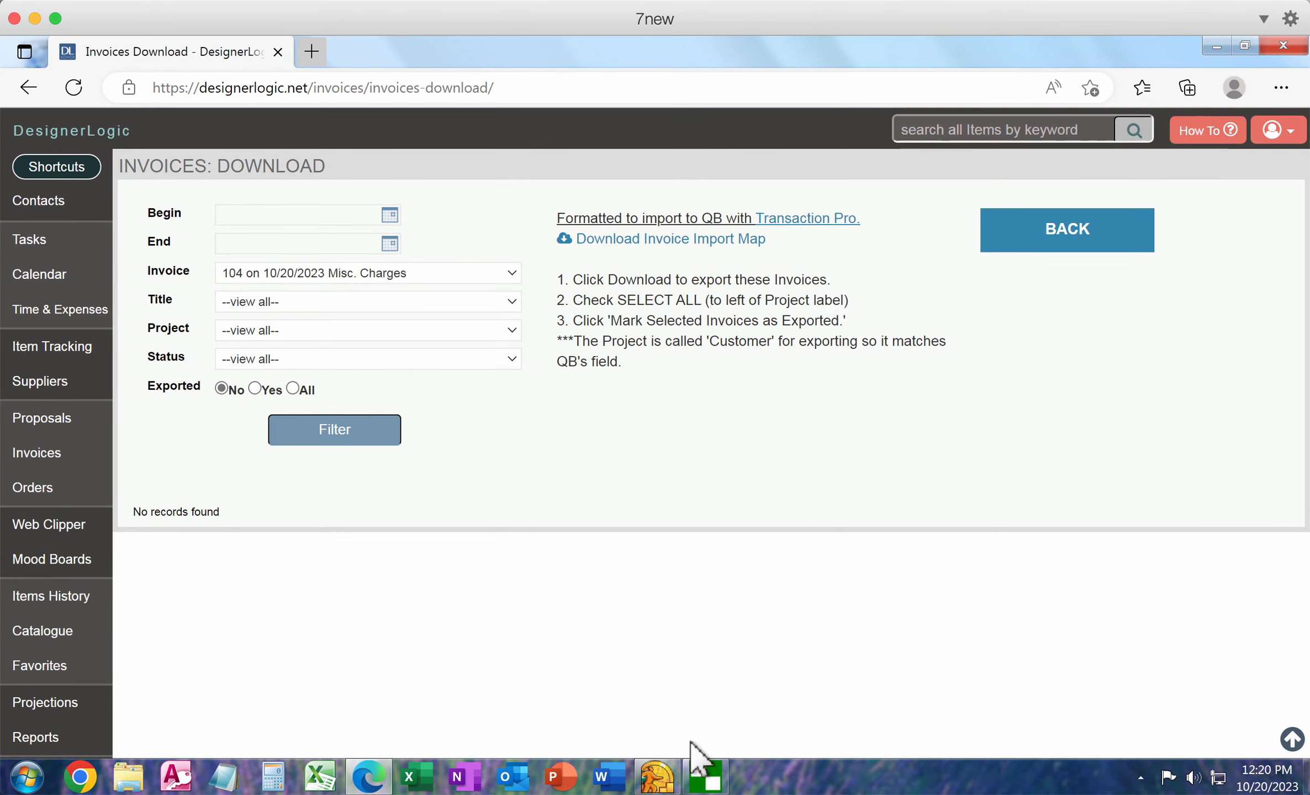
click(699, 774)
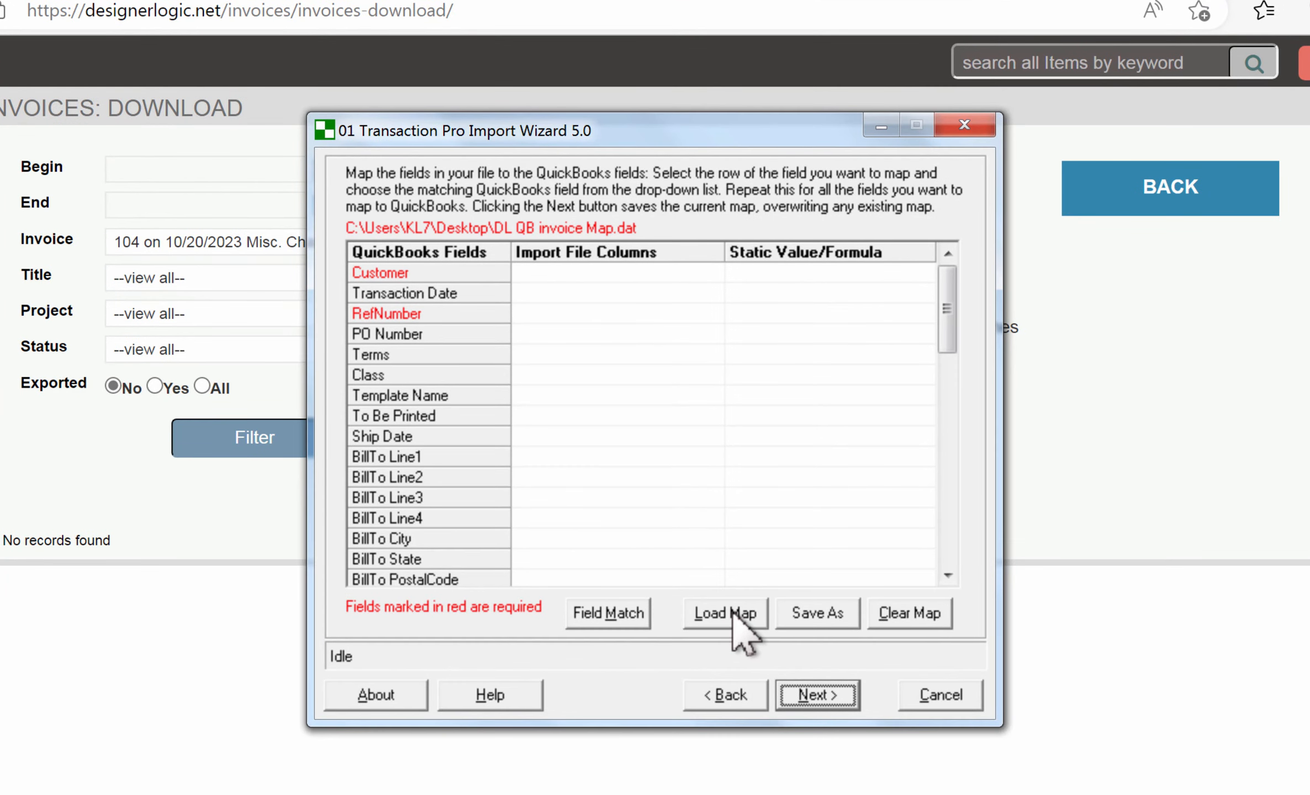
click(724, 613)
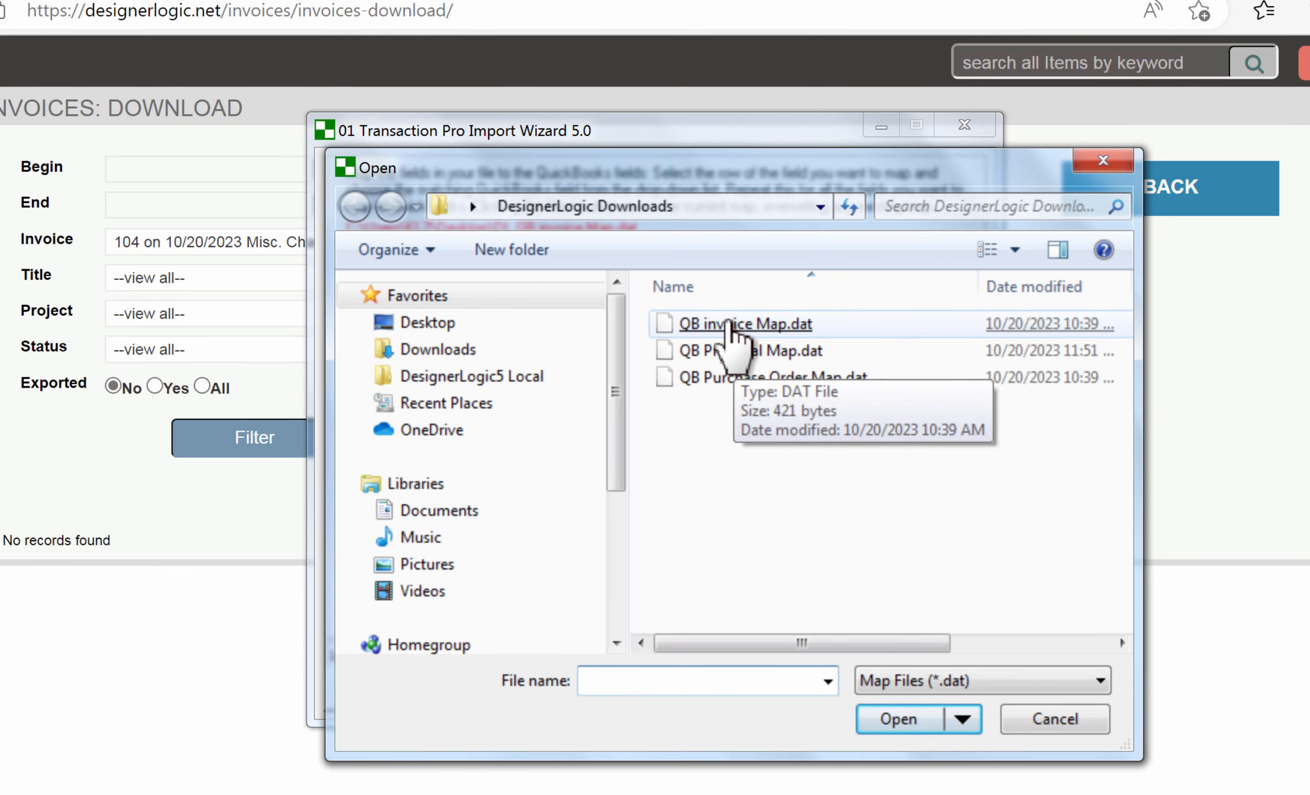
double_click(729, 326)
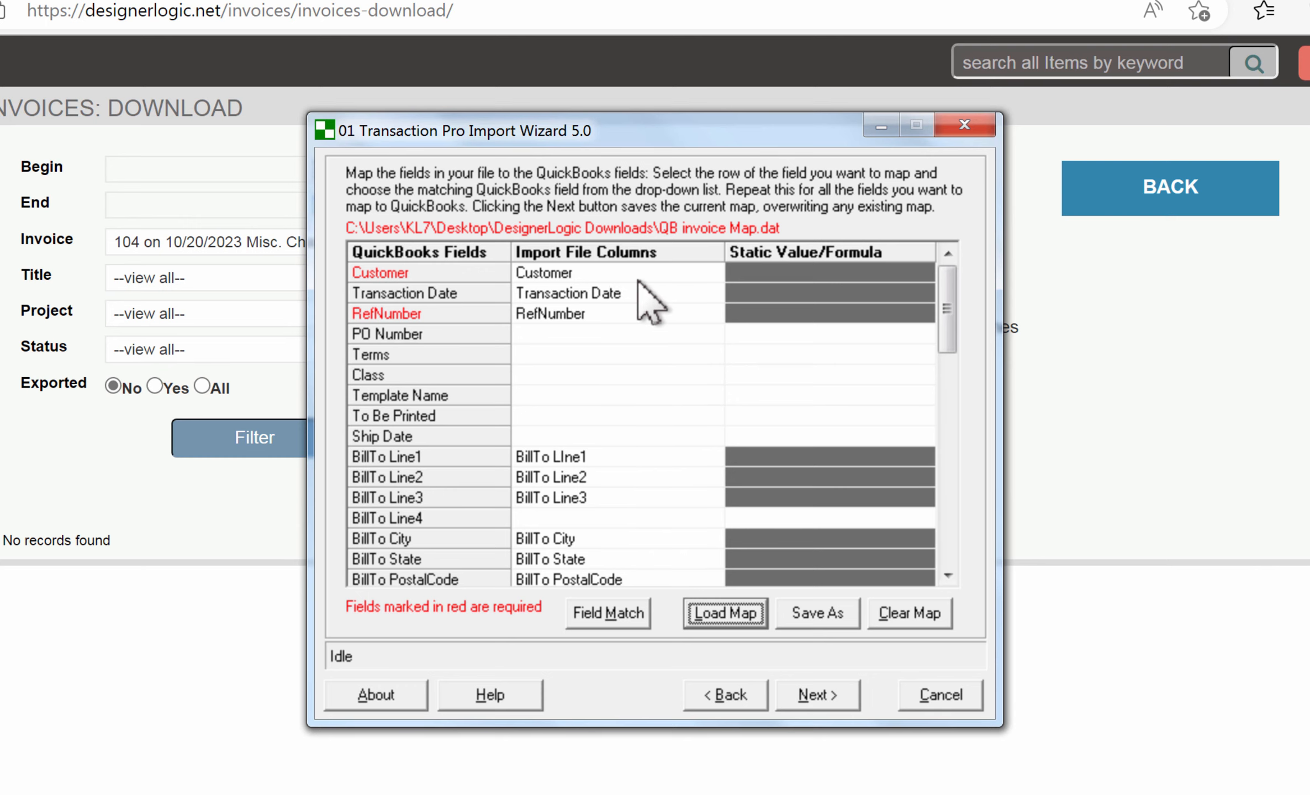
Check the loaded field mapping through Sales Tax Code and continue past the mapped data preview to the item settings.
drag(949, 331, 948, 580)
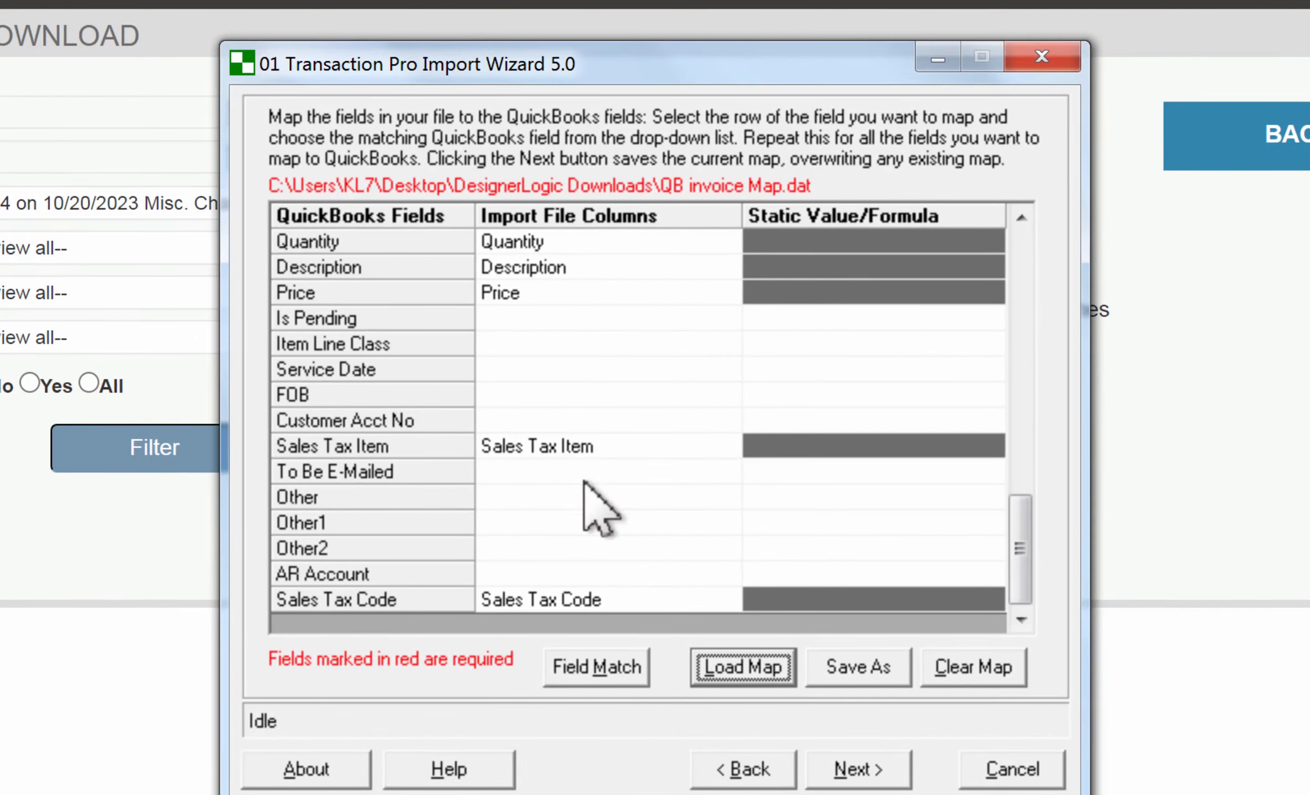
click(853, 768)
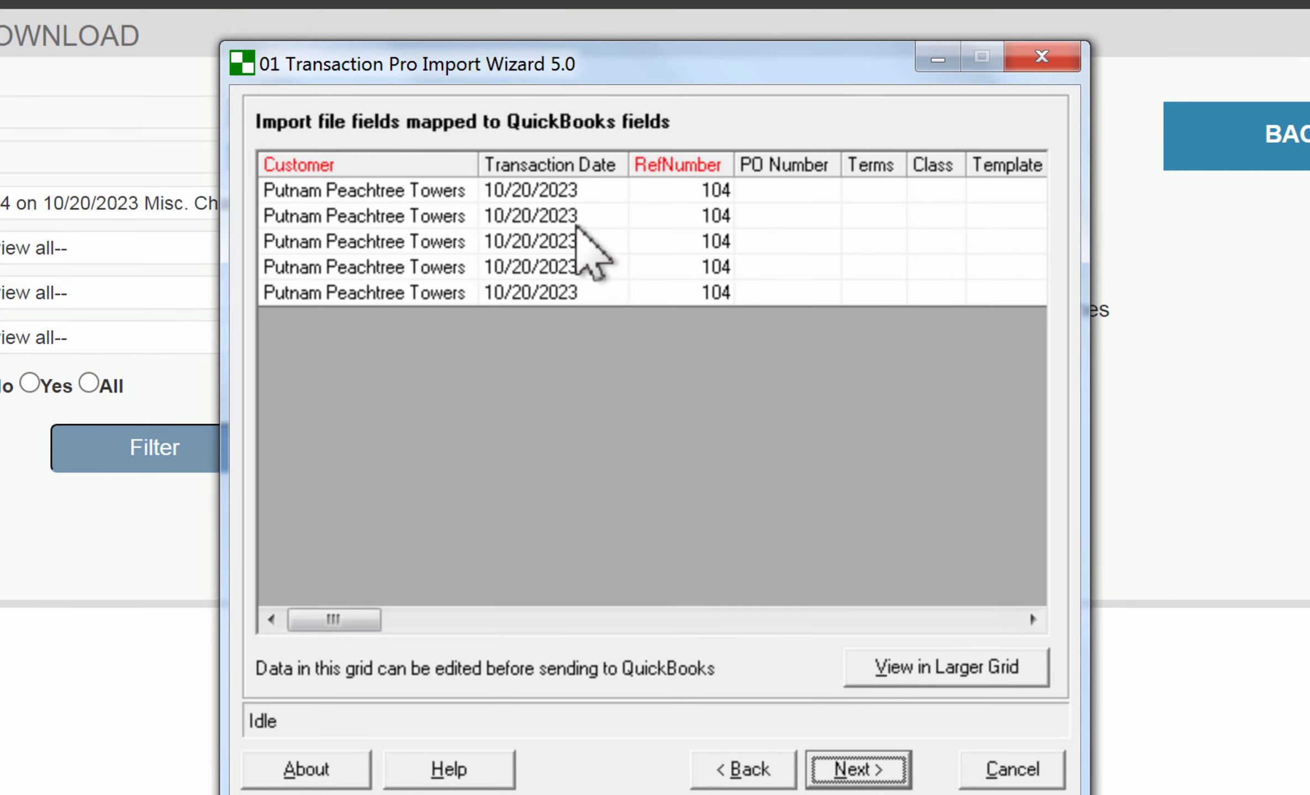
click(850, 770)
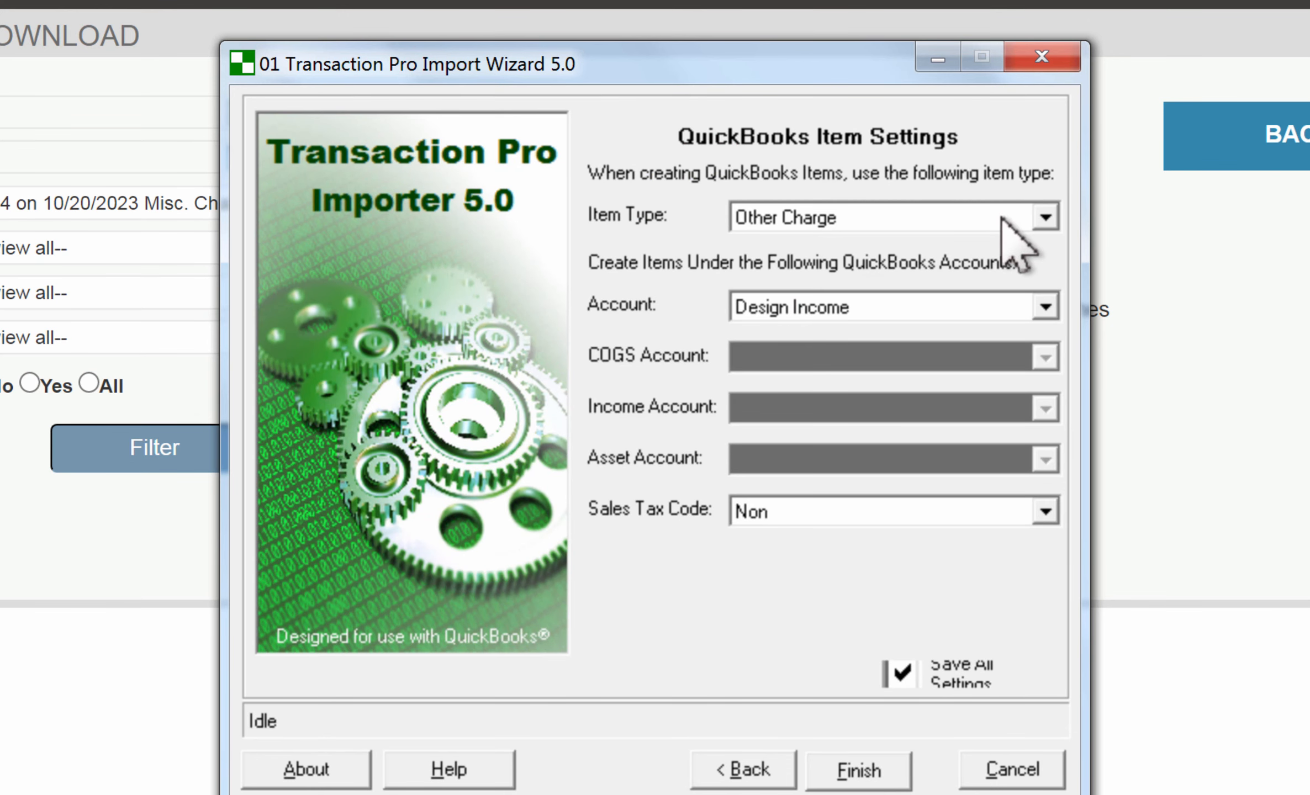
Keep item type Other Charge and account Design Income, and start the invoice transfer to QuickBooks.
click(1045, 217)
click(1045, 217)
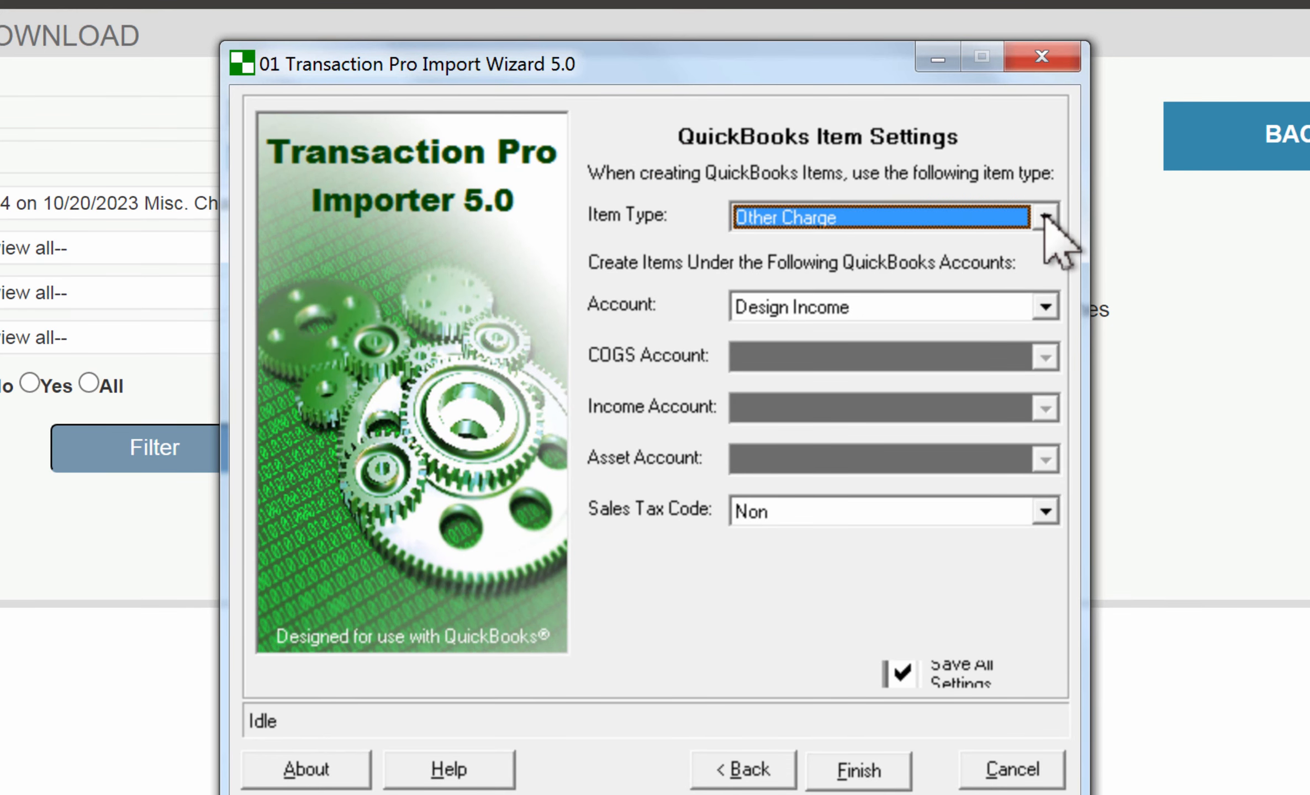
click(1045, 307)
click(1045, 307)
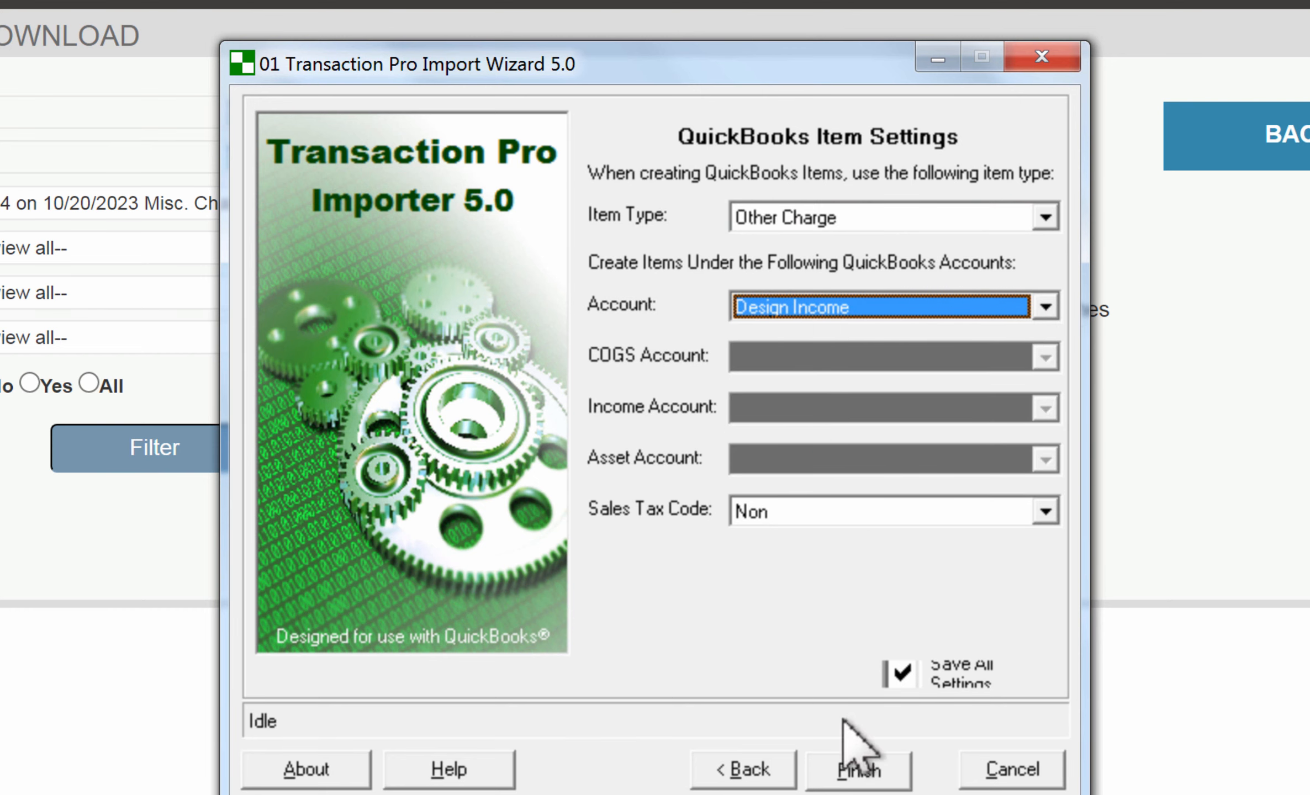
click(847, 781)
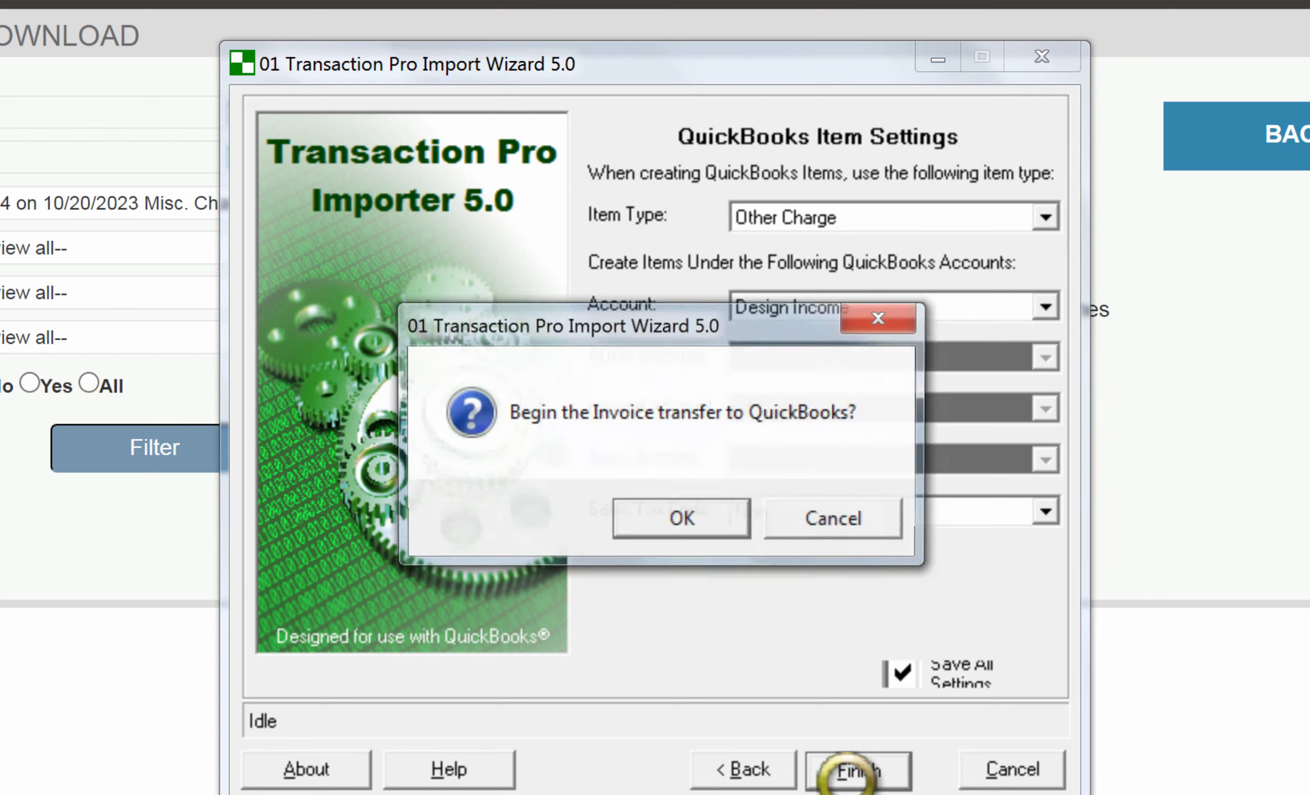
click(674, 522)
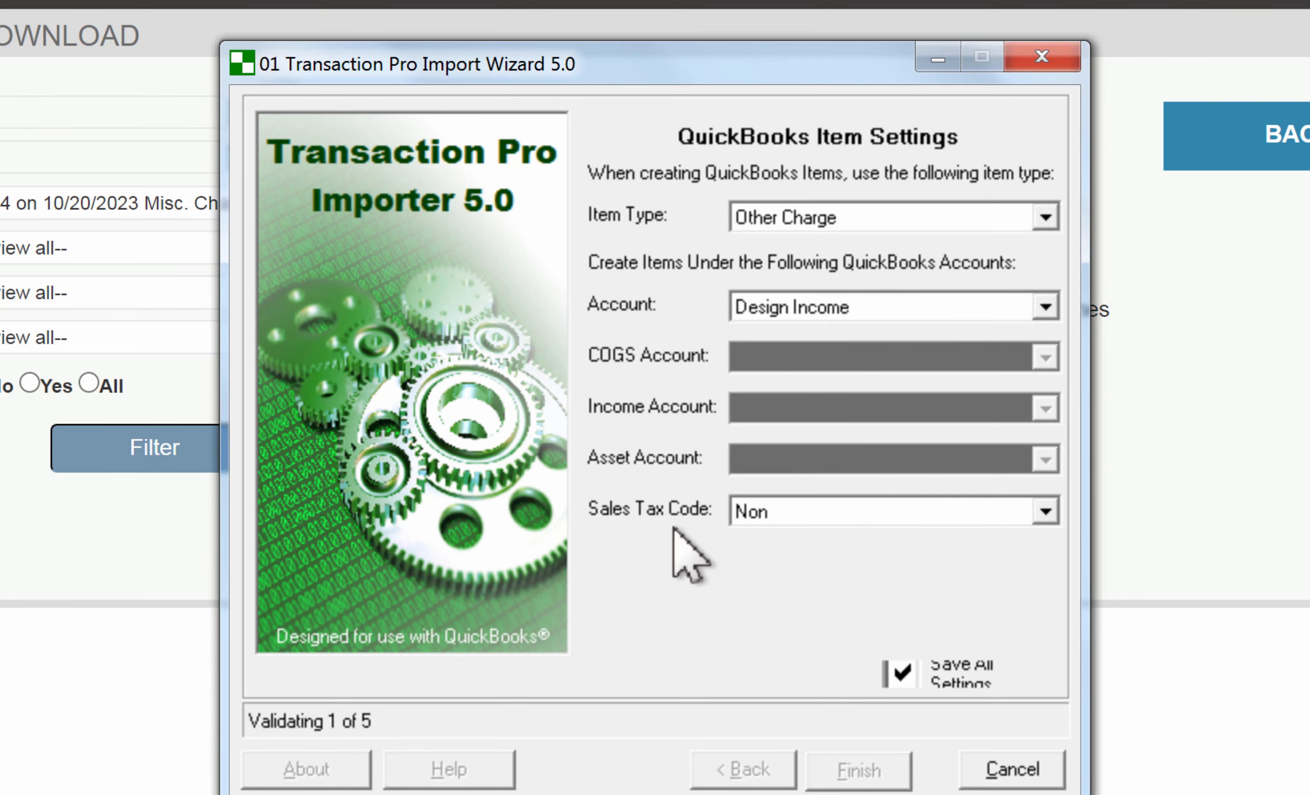